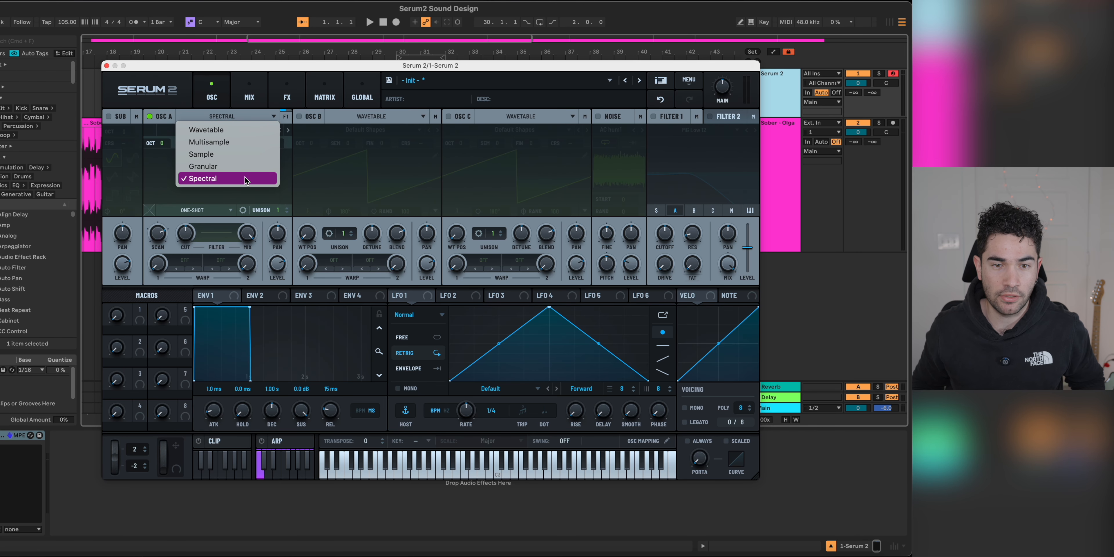
Step: Isolate the Post1 section of the Sober audio clip, bars 30 to 32, and load it into Spectral oscillator A
click(273, 68)
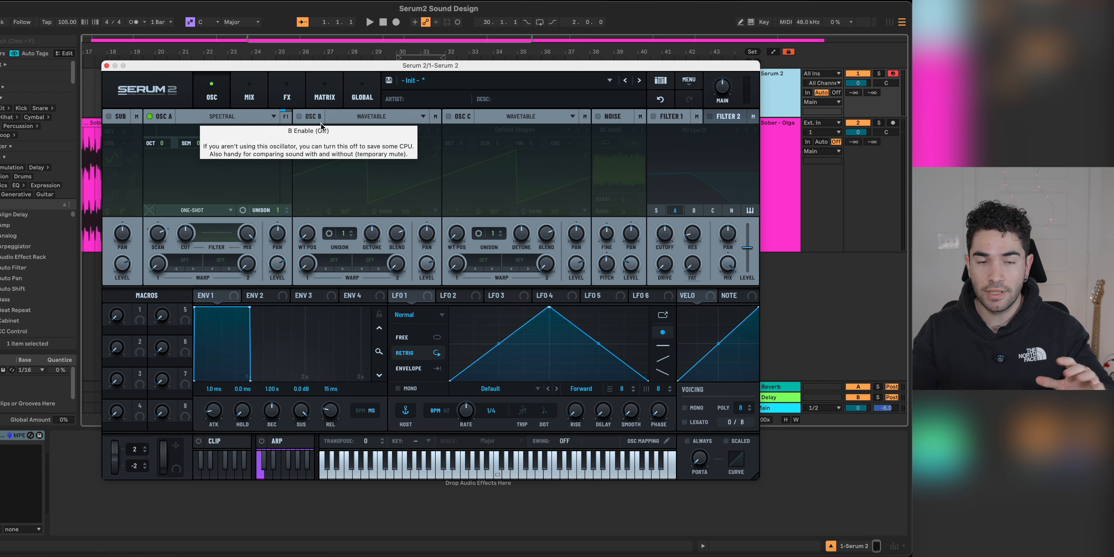
click(106, 66)
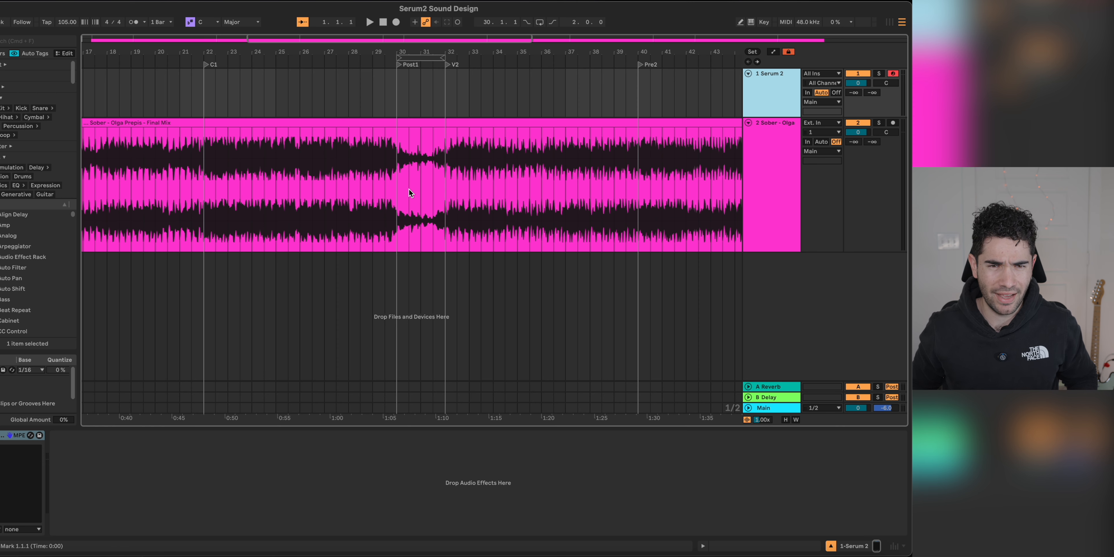
drag(407, 184, 448, 180)
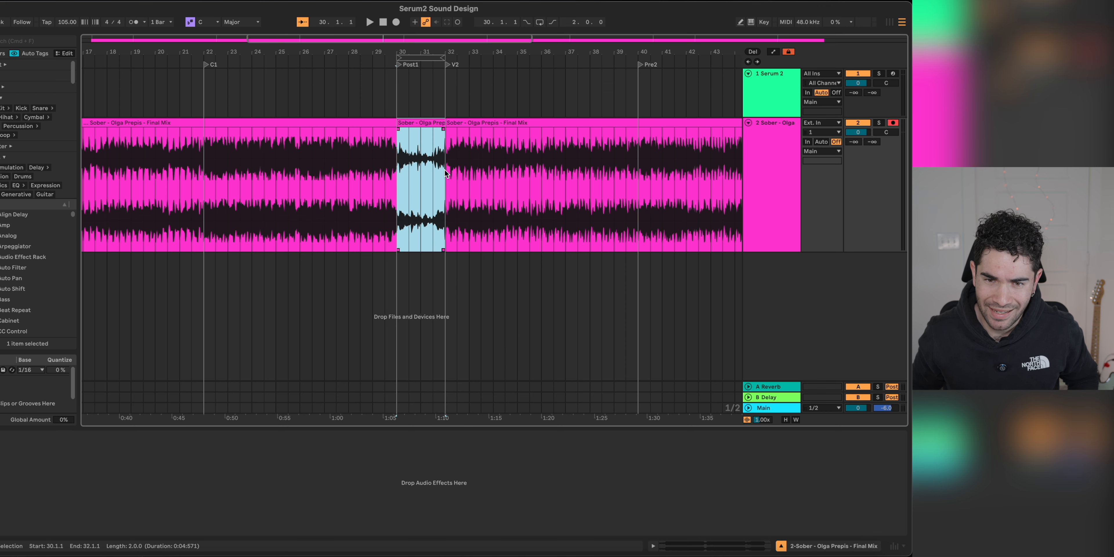
drag(428, 122, 479, 297)
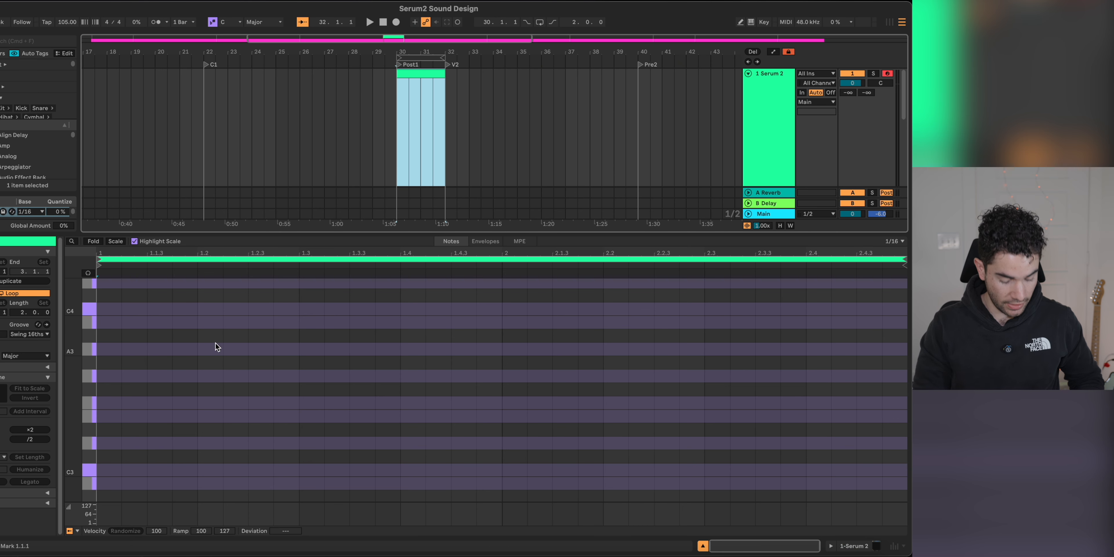
Step: Draw a C3 note across the whole two-bar MIDI clip and raise the Macro 1 automation to a peak at the end of Post1
double_click(99, 471)
drag(120, 470, 901, 472)
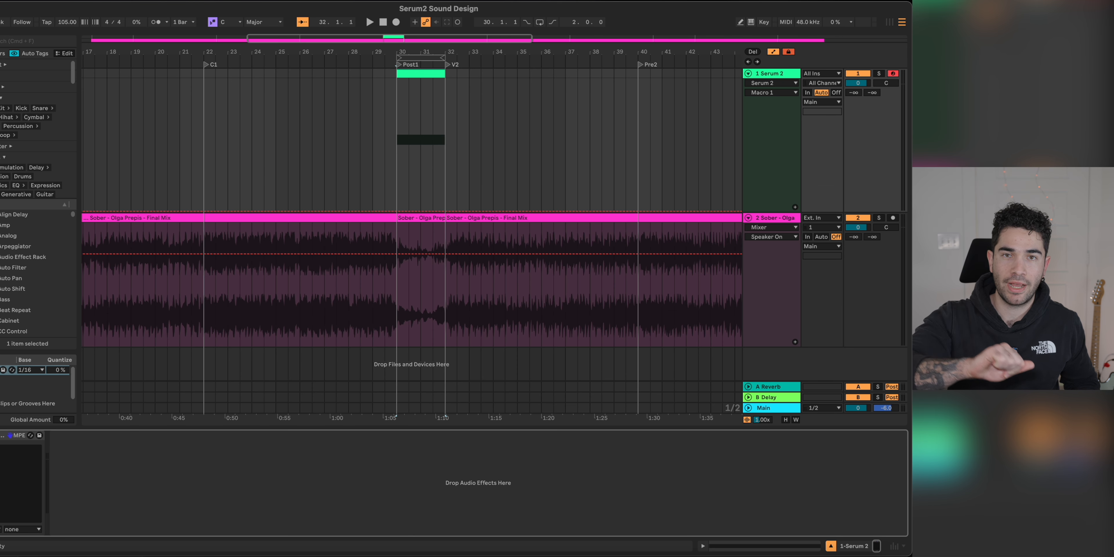
drag(447, 162, 447, 79)
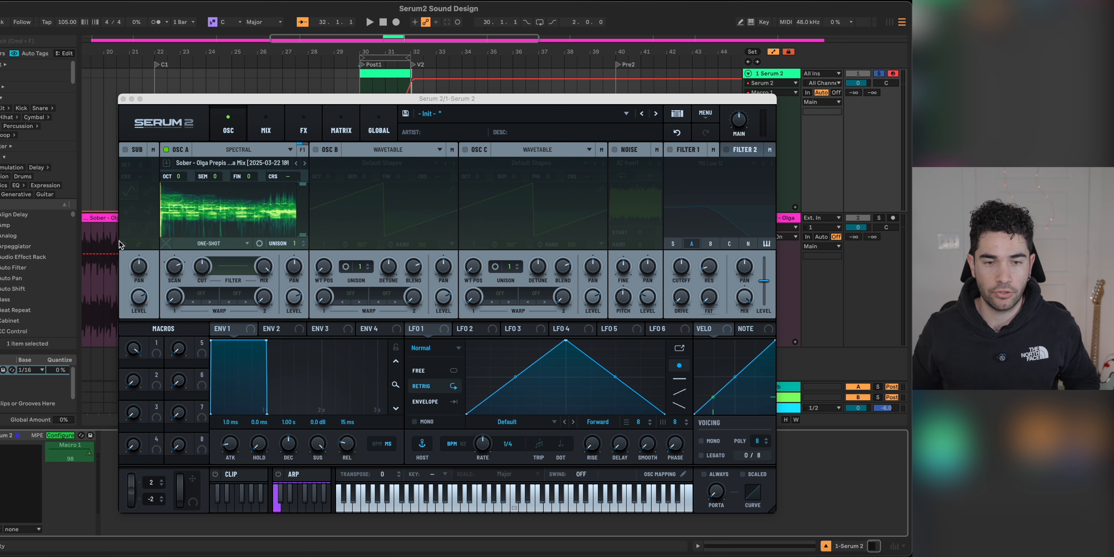
Step: Shape LFO 1 as a rising ramp, assign it to oscillator A's level at an amount of -100%, and audition it
drag(565, 340, 686, 299)
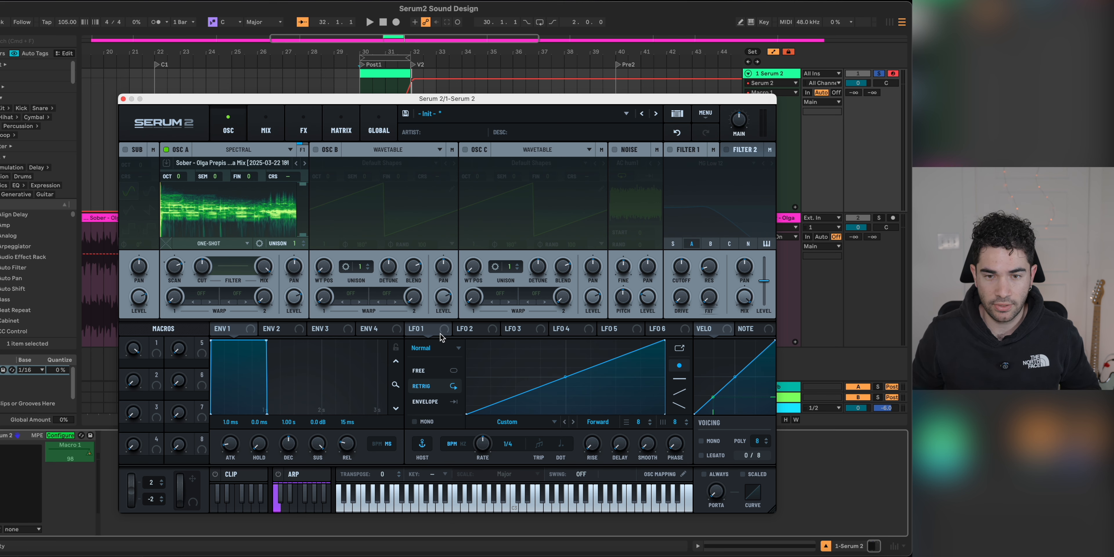
drag(441, 337, 294, 299)
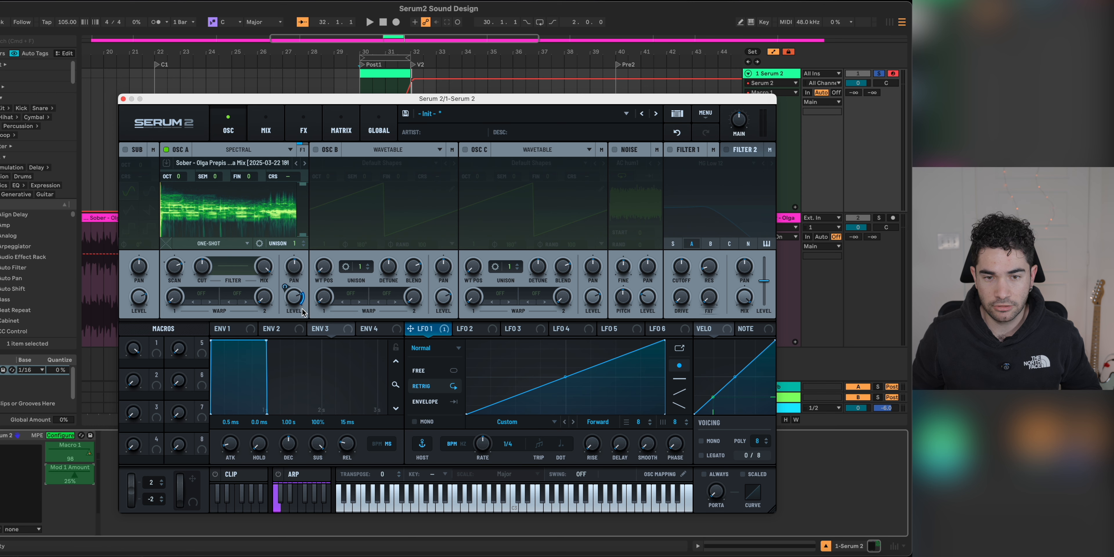
click(341, 129)
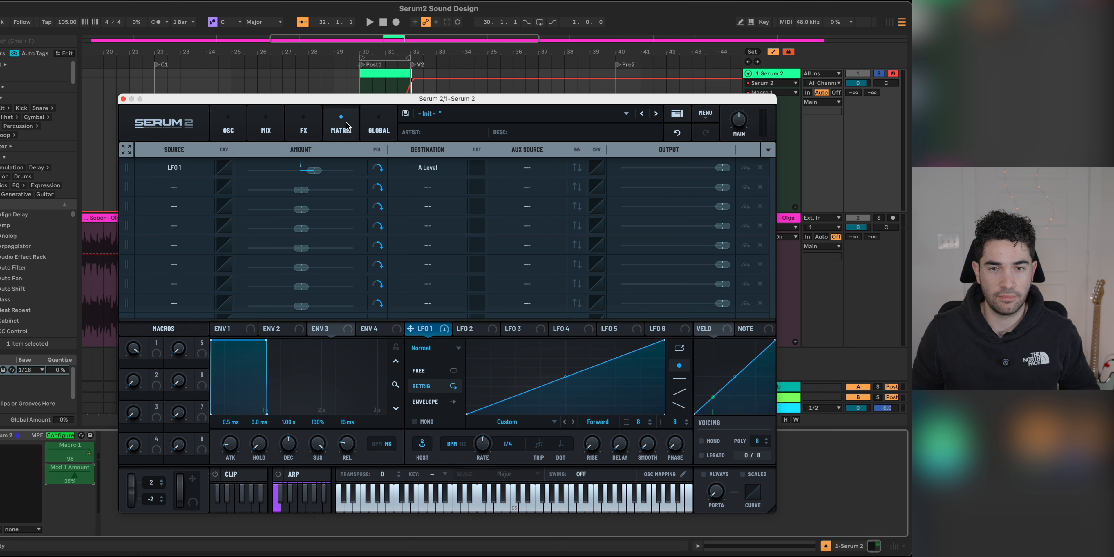
click(320, 173)
drag(237, 158, 229, 159)
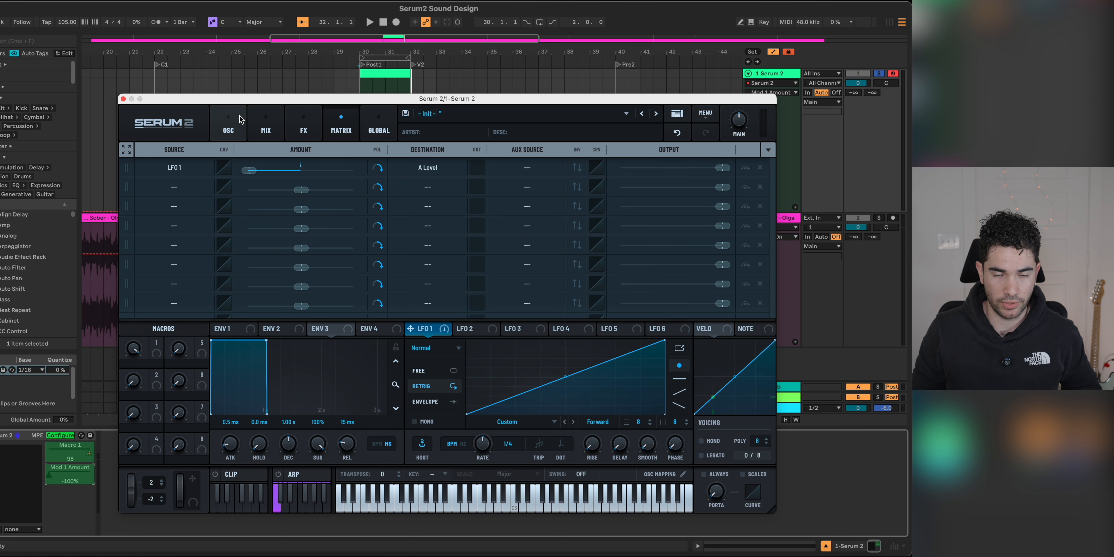
key(space)
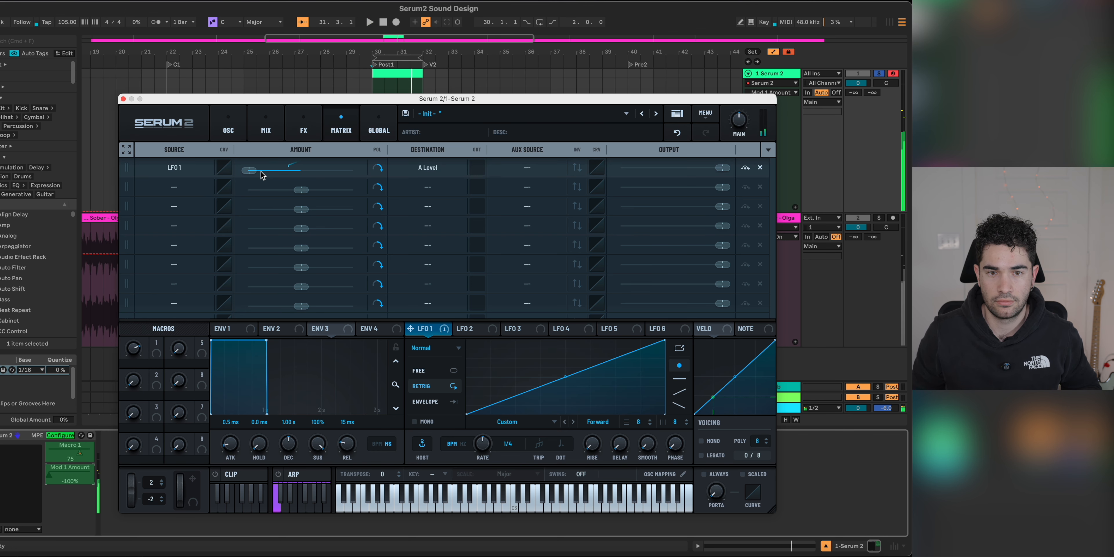
key(space)
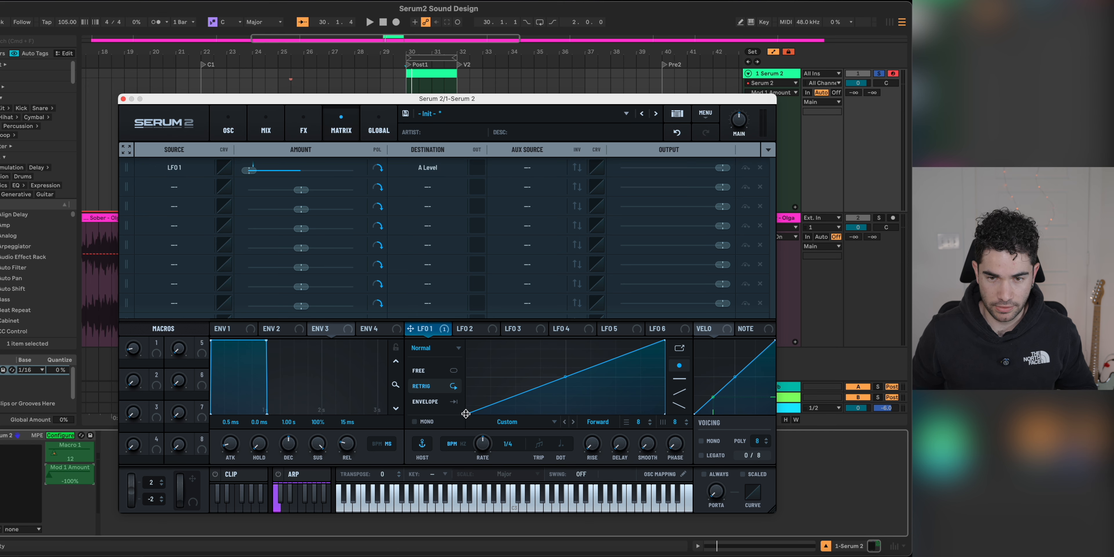
Step: Reshape LFO 1 into a falling ramp and set Macro 1 as the aux source of its A Level modulation
drag(468, 403, 460, 333)
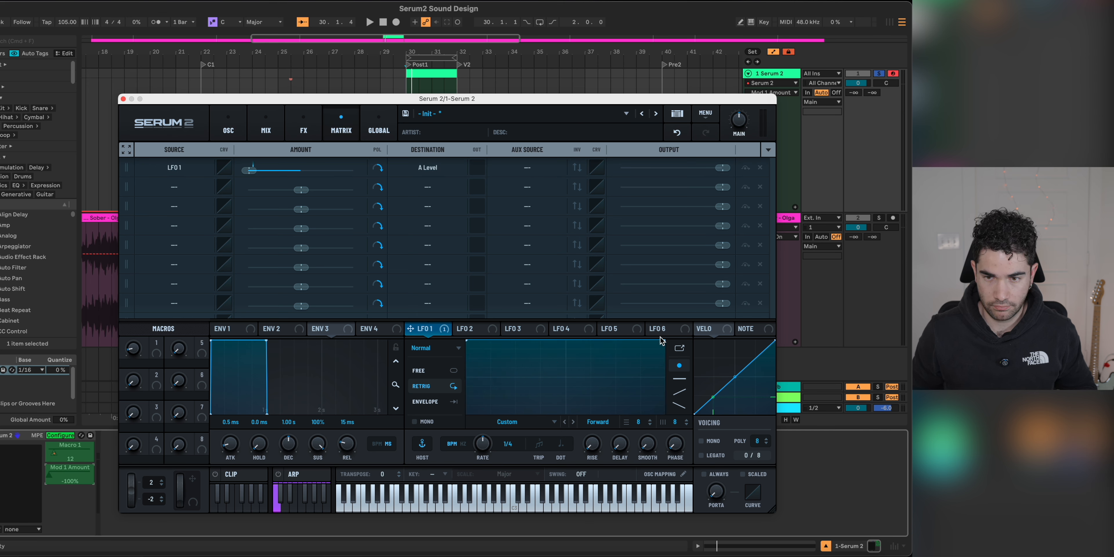
drag(662, 341, 665, 414)
key(space)
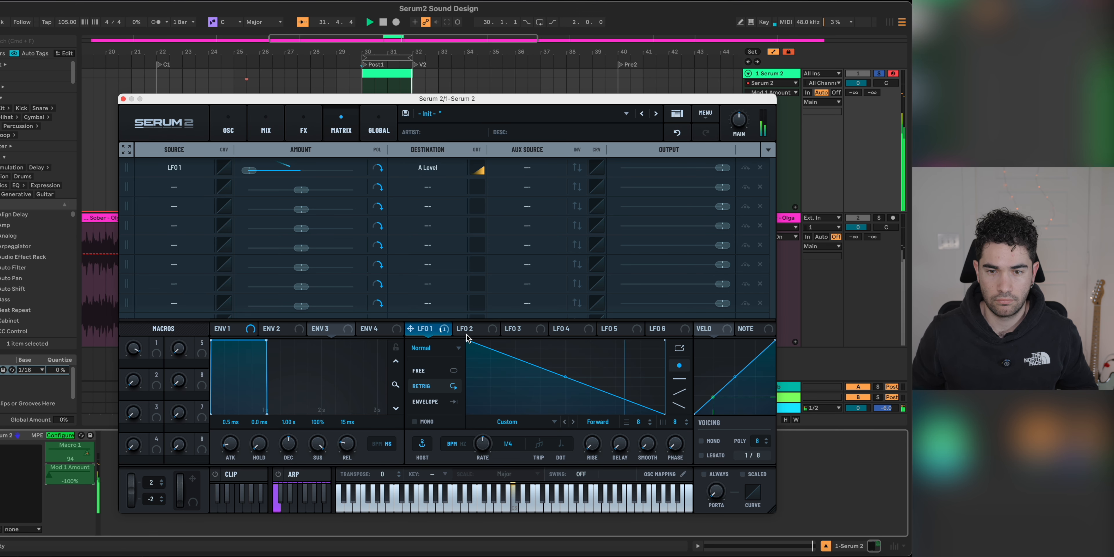
click(520, 170)
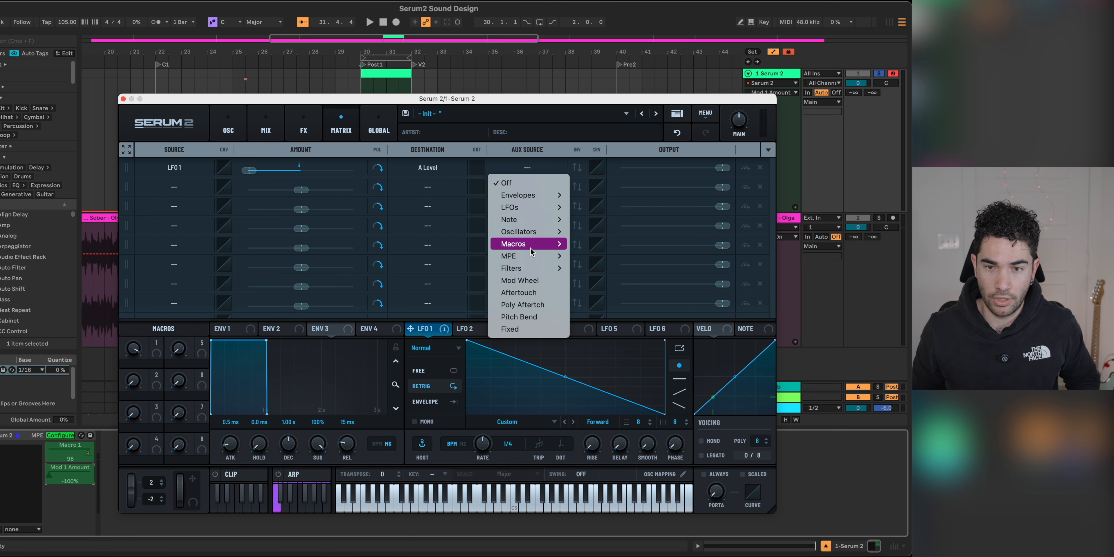
click(586, 241)
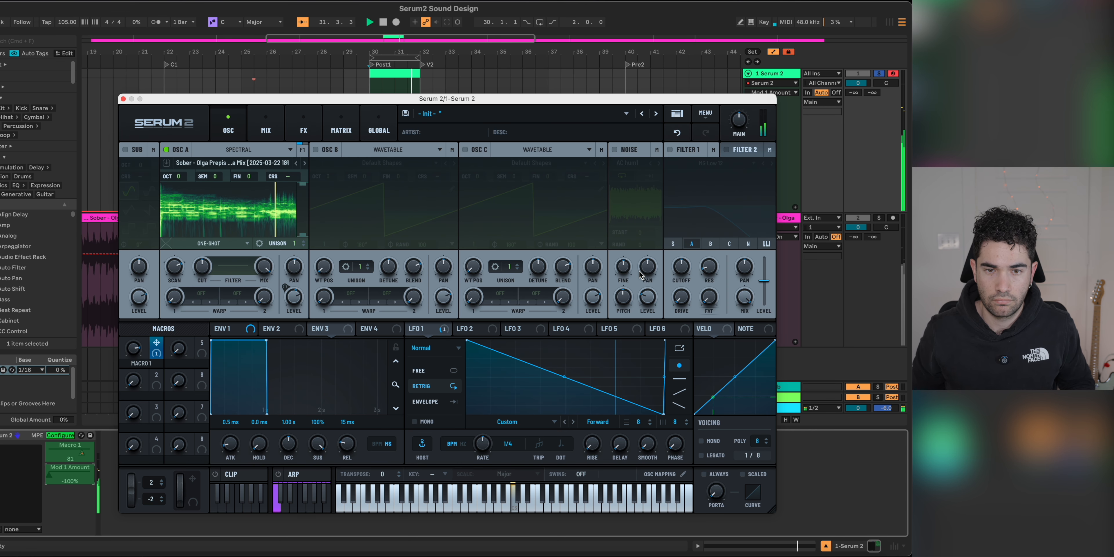
Step: Add a Distortion effect to the main effects chain and set its type to Rectify
click(277, 126)
click(302, 123)
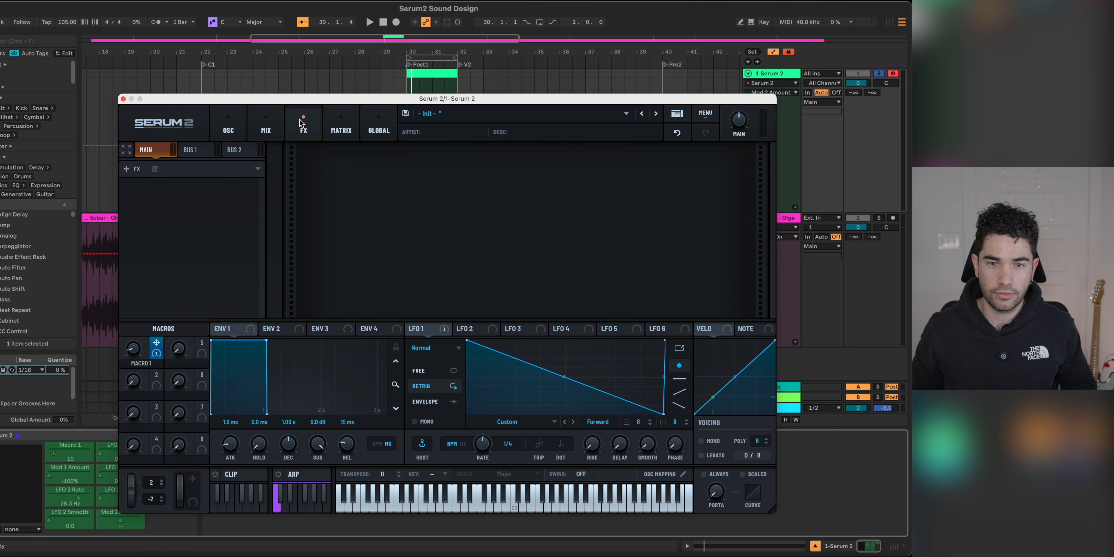
click(136, 170)
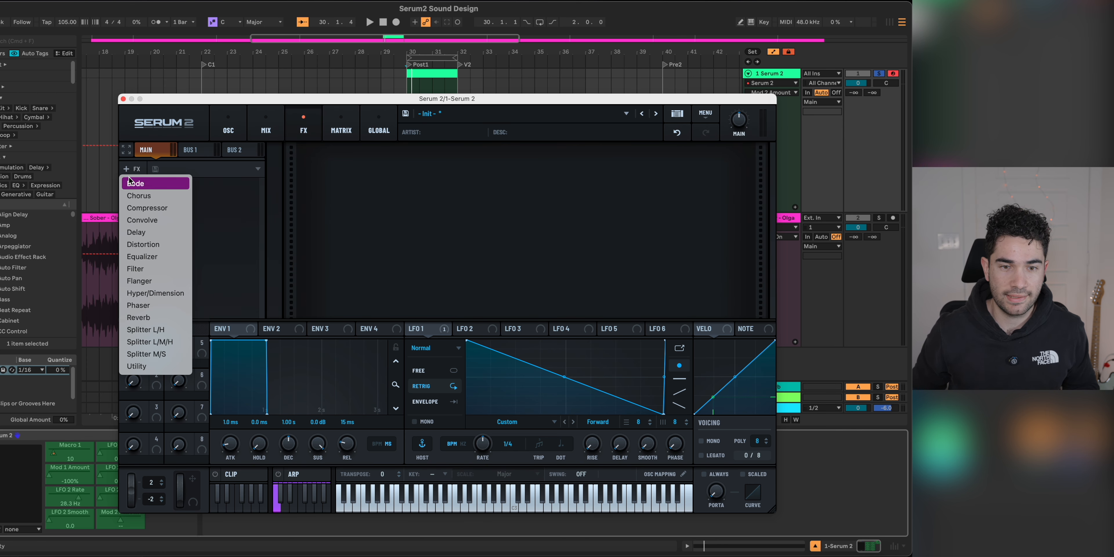
click(161, 244)
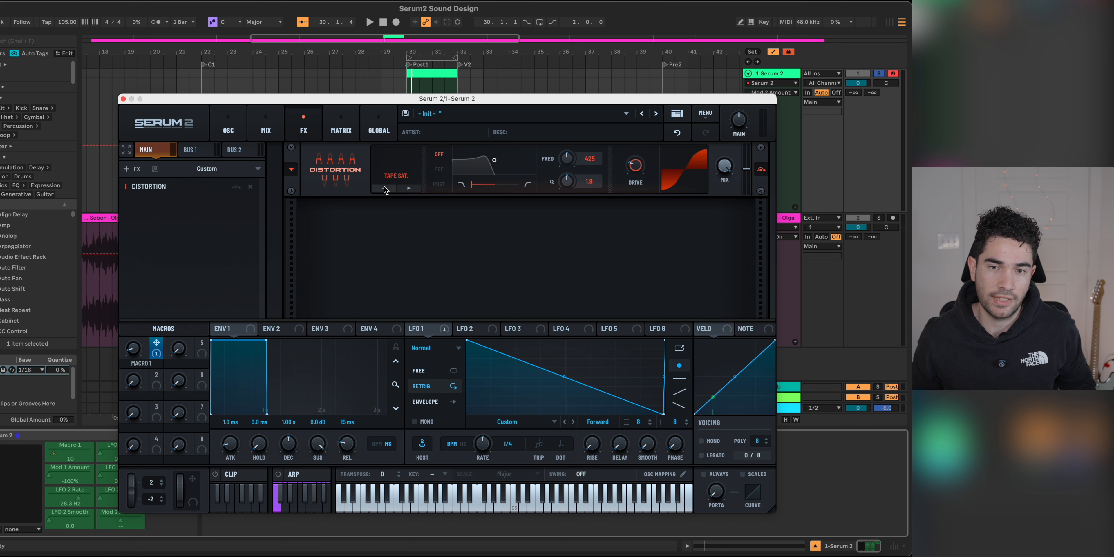
click(384, 188)
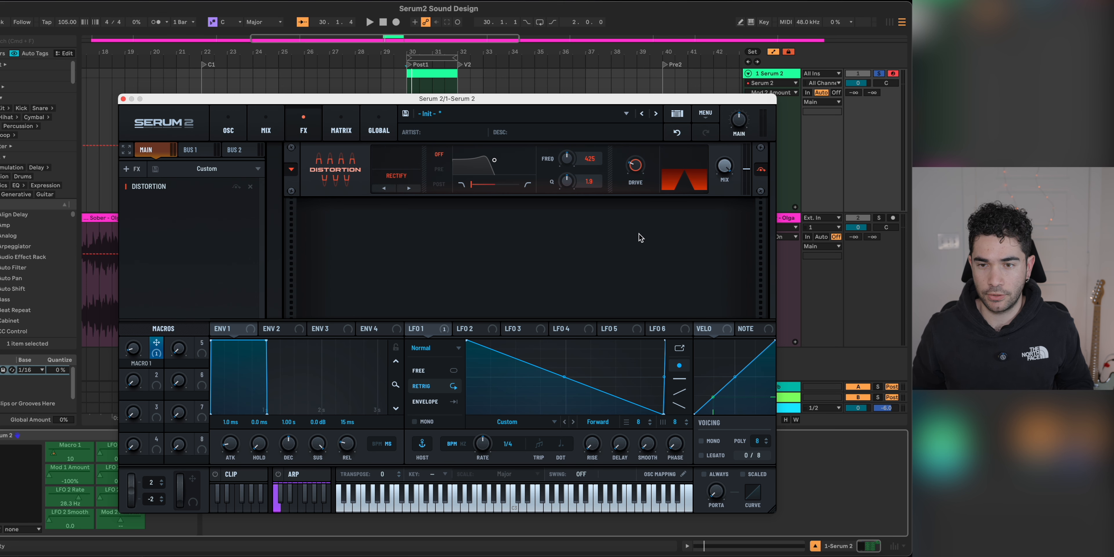
Step: Assign Macro 1 to the distortion's mix with an amount of 78% and audition the result
drag(580, 215, 726, 168)
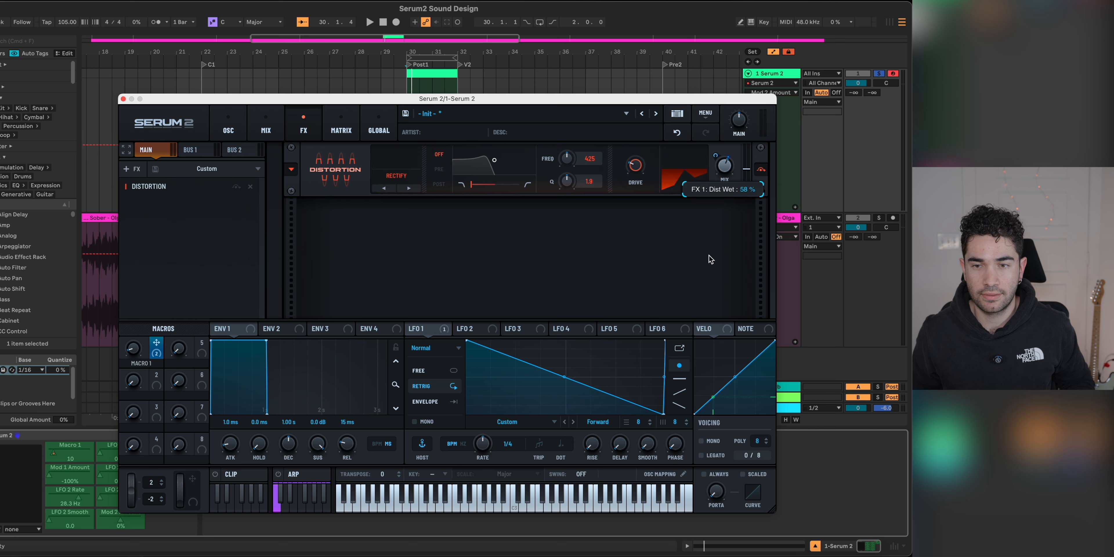
mouse_move(717, 155)
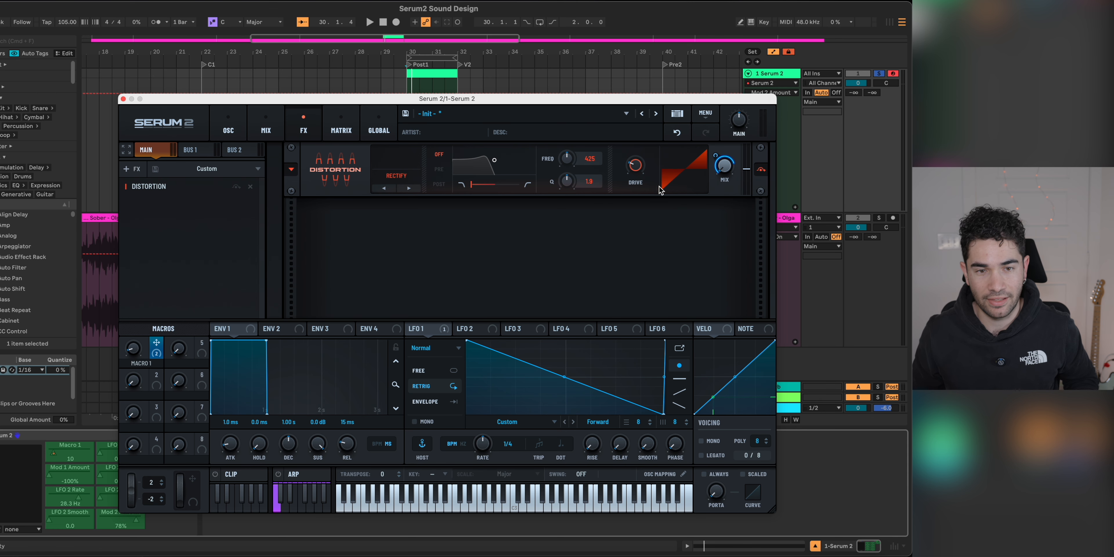
key(space)
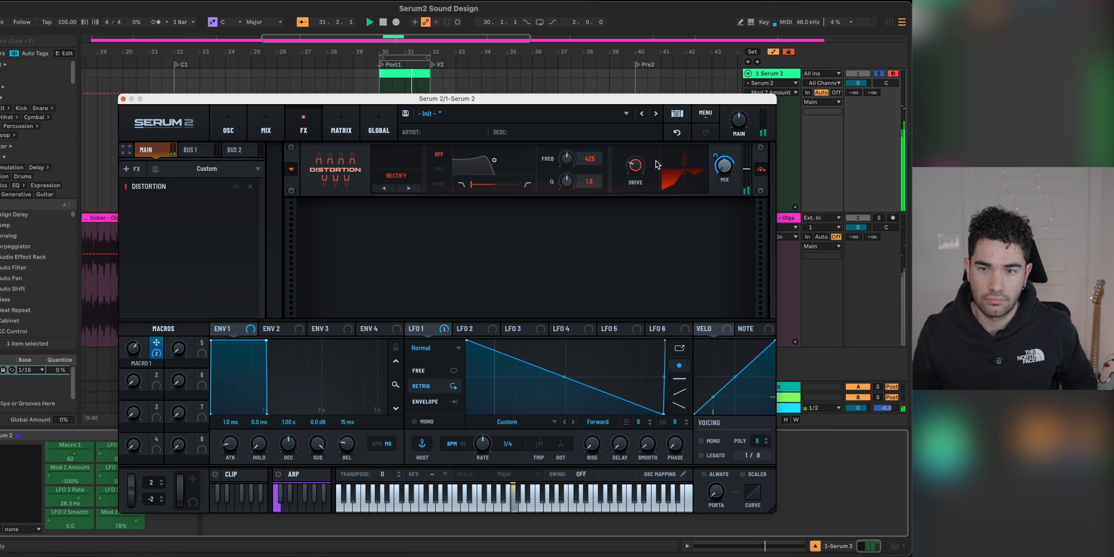
mouse_move(638, 153)
key(space)
Step: Set Macro 1 as the aux source of the Dist Wet modulation, bend its aux curve for a slower rise, and audition it
click(342, 130)
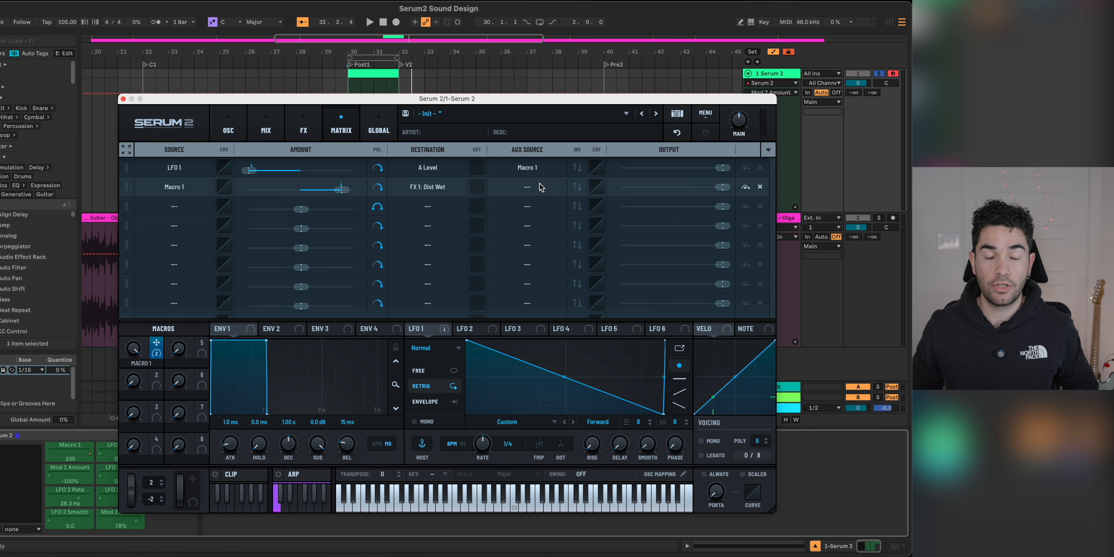
click(527, 187)
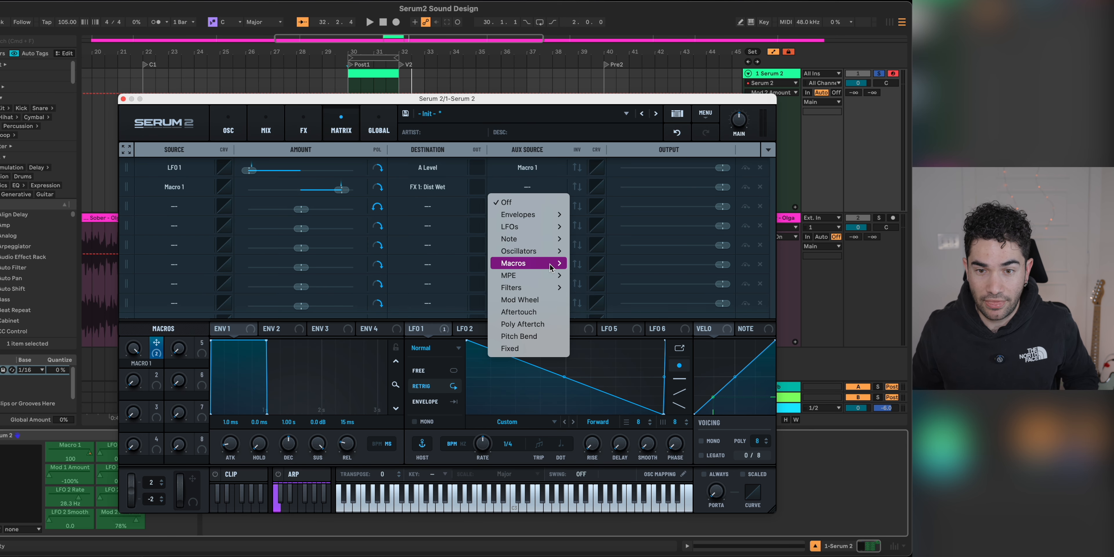
mouse_move(540, 263)
click(578, 265)
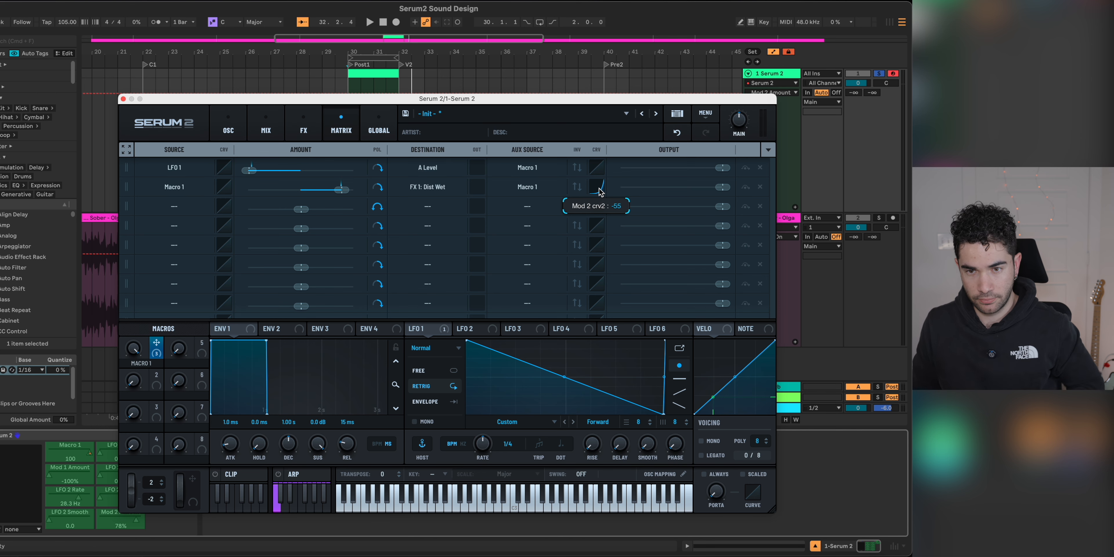
key(space)
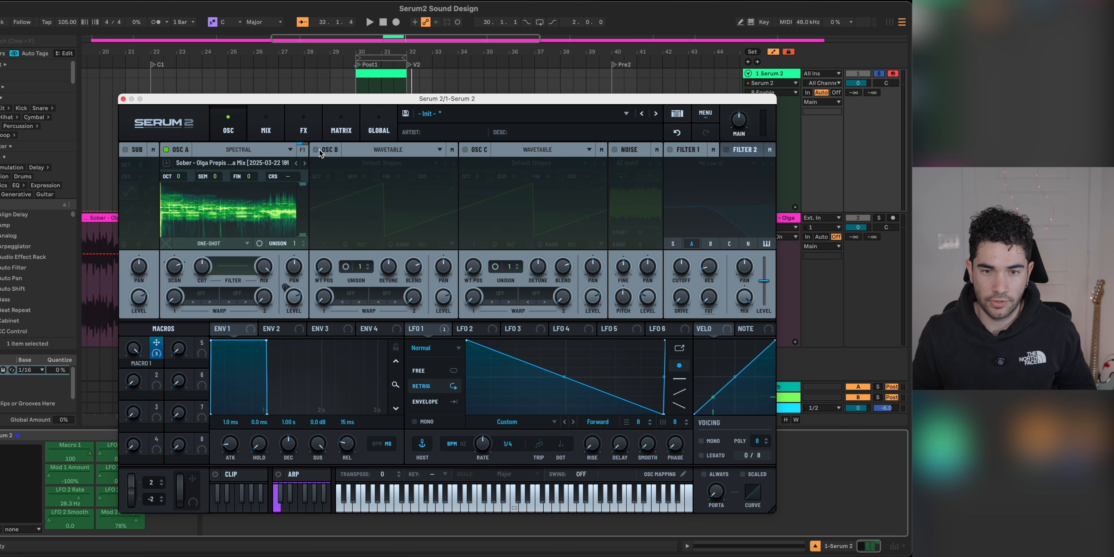
Step: Enable oscillator B as a sine wave with its level at 0% and set oscillator A's warp mode to RM (B)
click(316, 149)
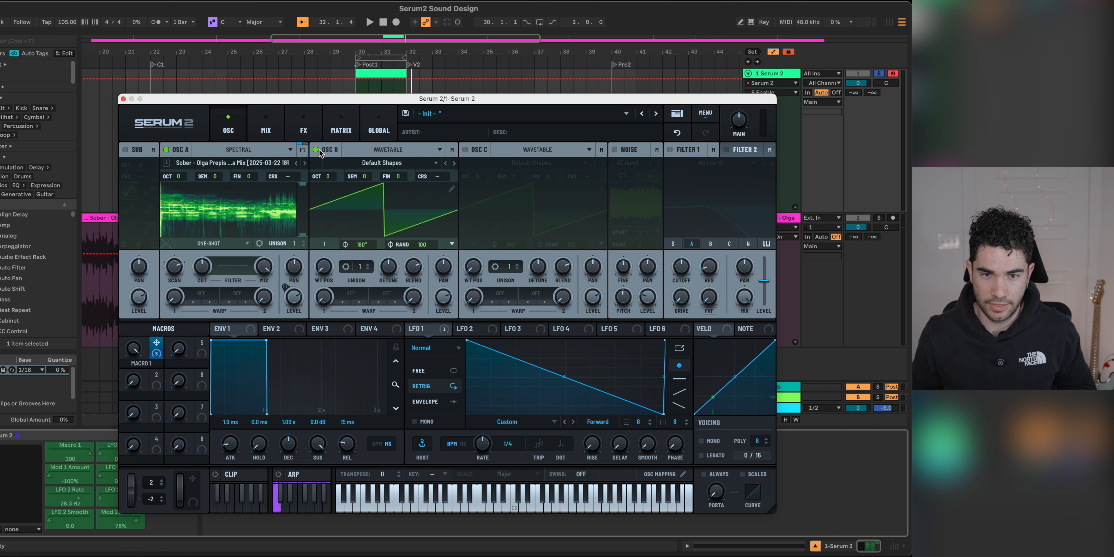
drag(335, 270, 334, 265)
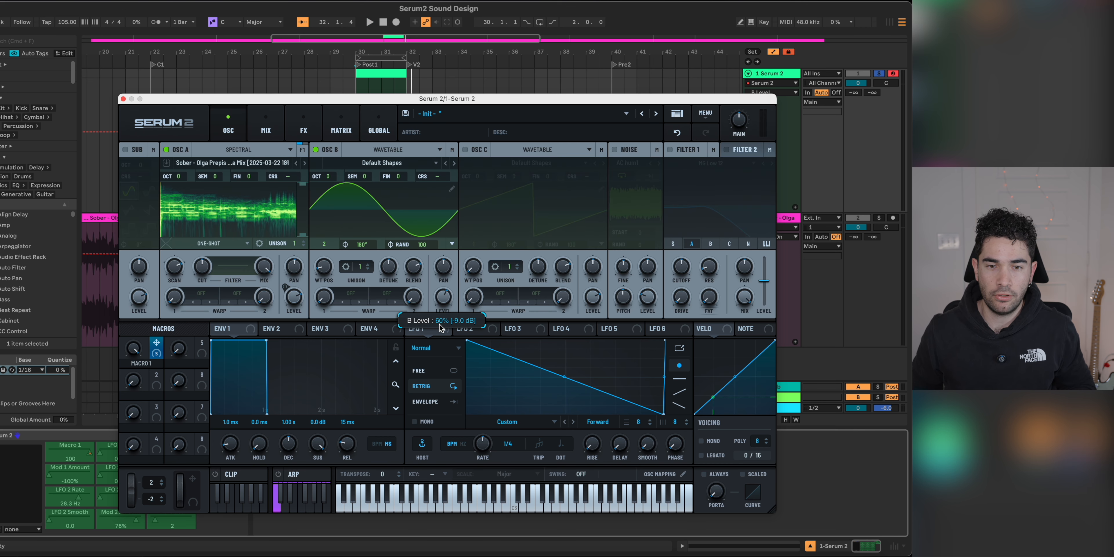
click(203, 293)
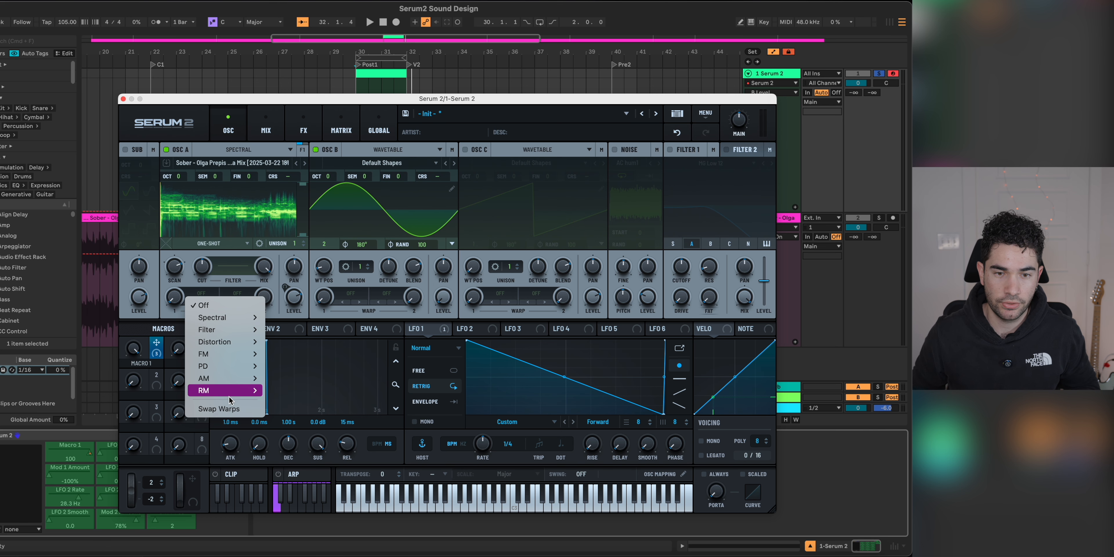
mouse_move(227, 390)
click(290, 393)
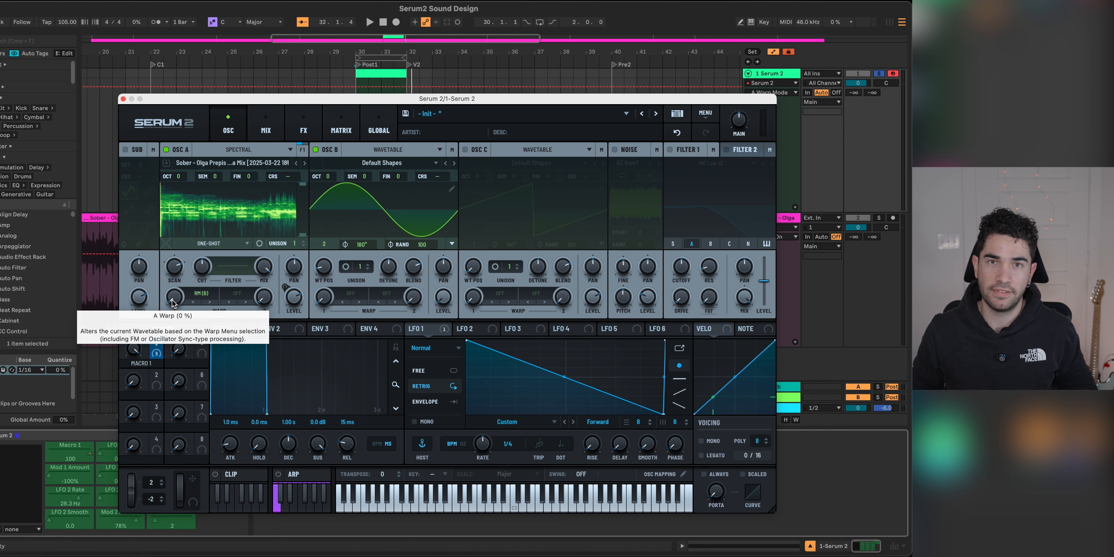
Step: Transpose oscillator B to octave -3 and semitone -1, and modulate oscillator A's warp with Macro 1 at 75%, auditioning the ring modulation
key(space)
drag(172, 300, 148, 374)
key(space)
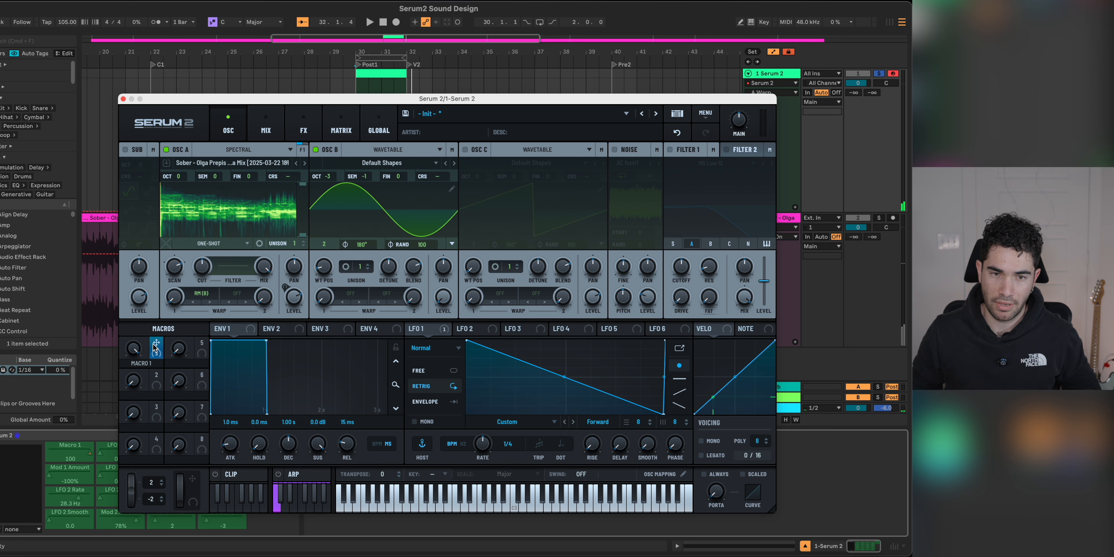
drag(154, 346, 161, 299)
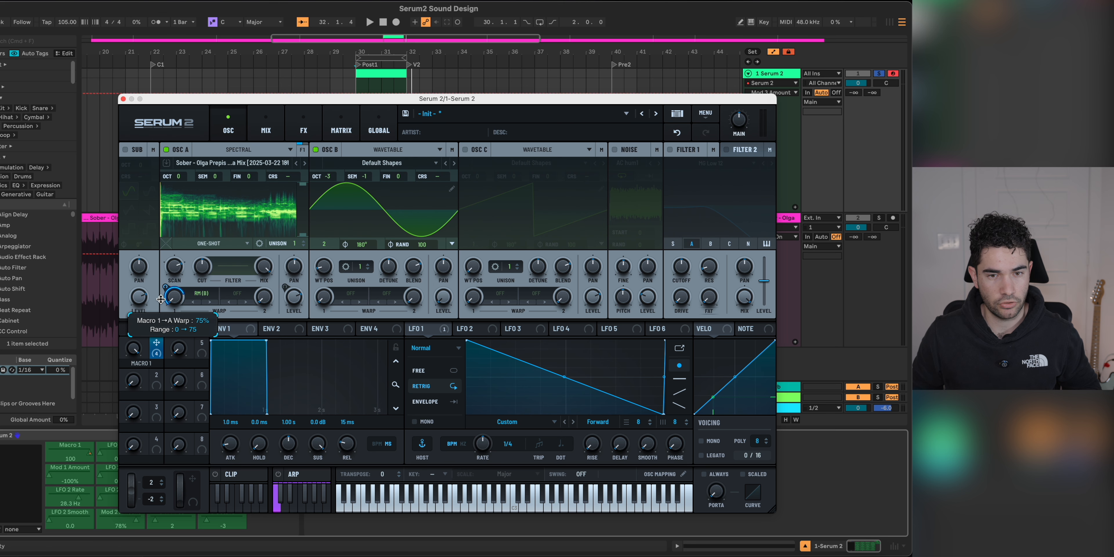
key(space)
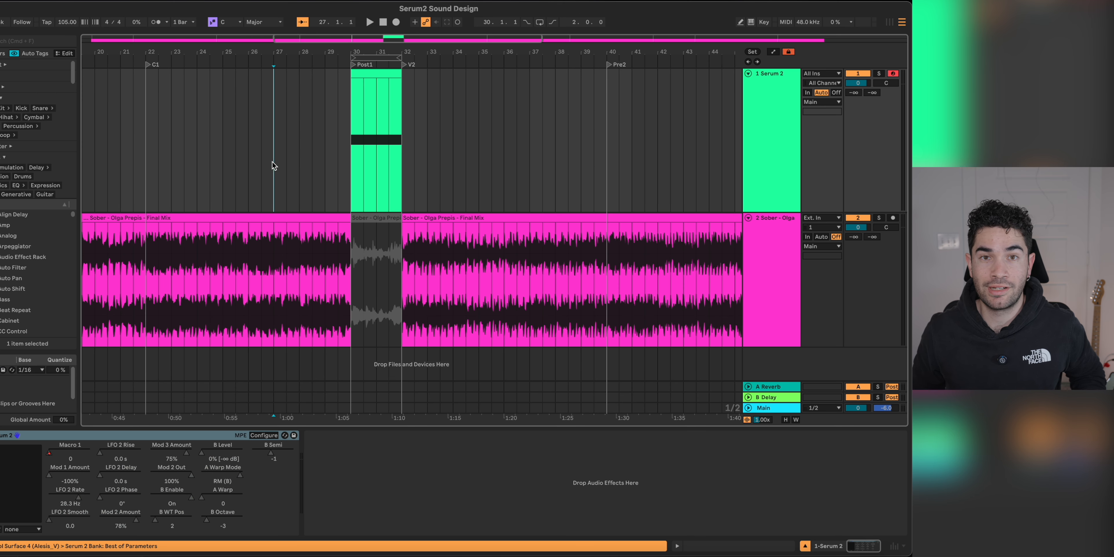
Step: Select the LEAD VOX (TUNED) track and play its vocal clip from the C1 marker
click(773, 127)
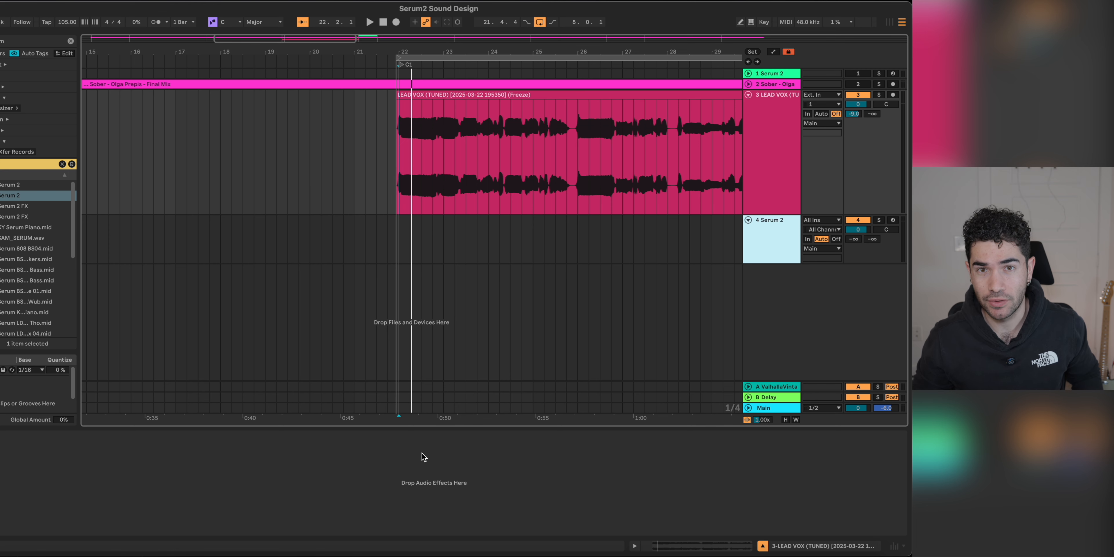
scroll(308, 159, right, 3)
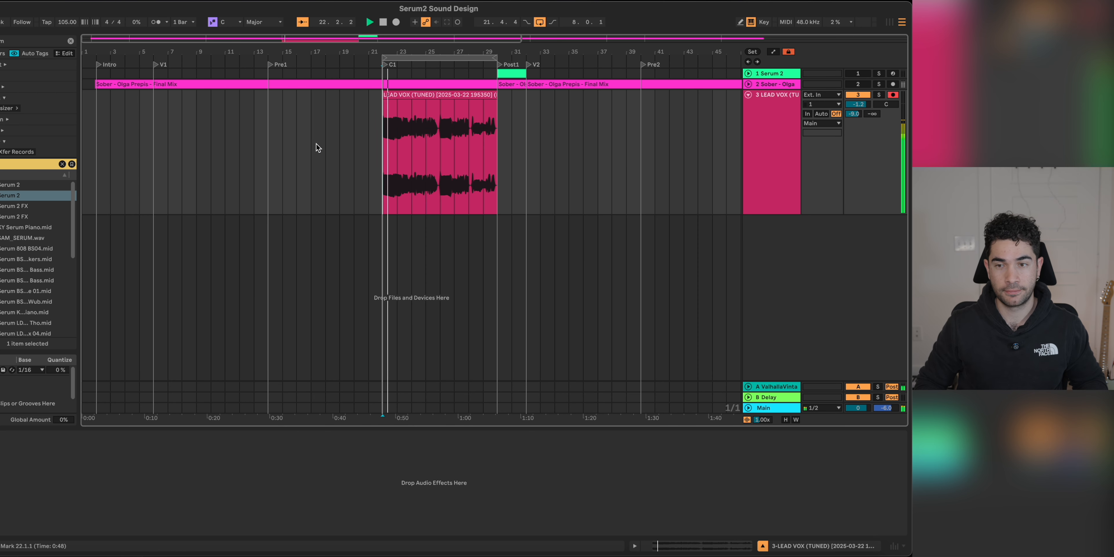
Step: Load Serum 2 onto a new track below the lead vocal and set oscillator A to Spectral
scroll(336, 188, up, 1)
scroll(340, 193, up, 1)
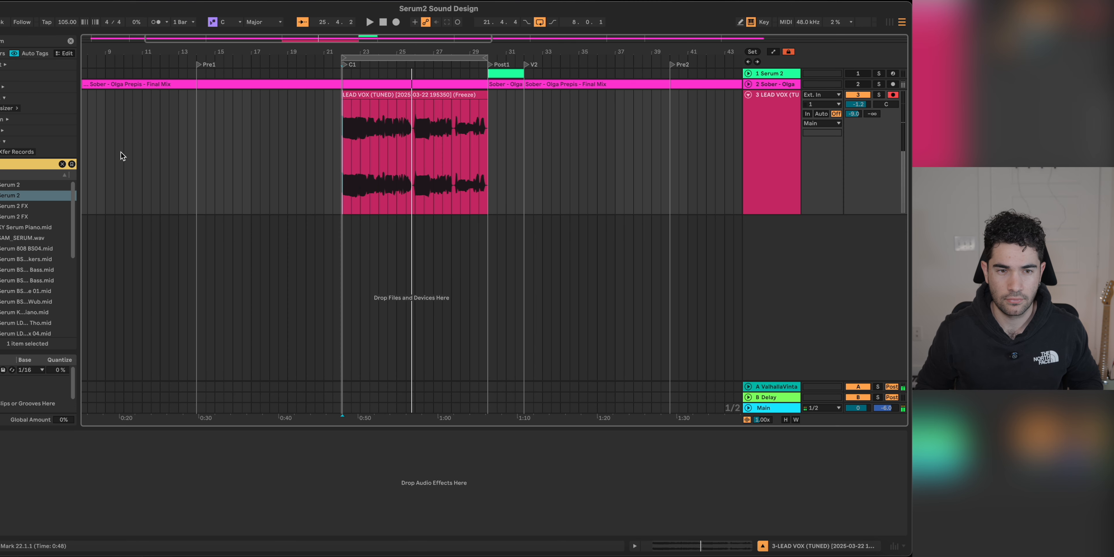
drag(5, 200, 348, 255)
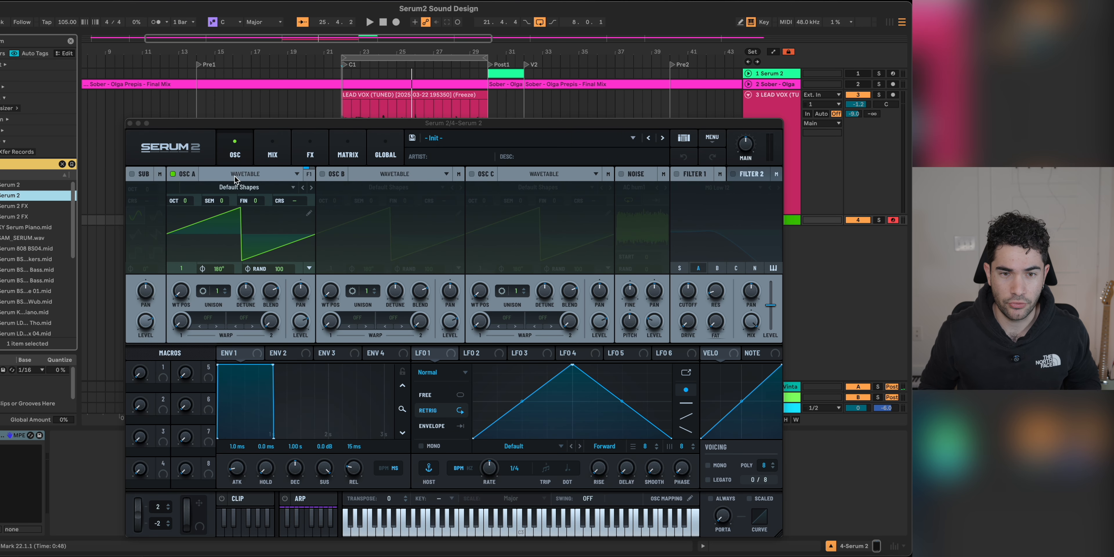
click(267, 175)
click(259, 239)
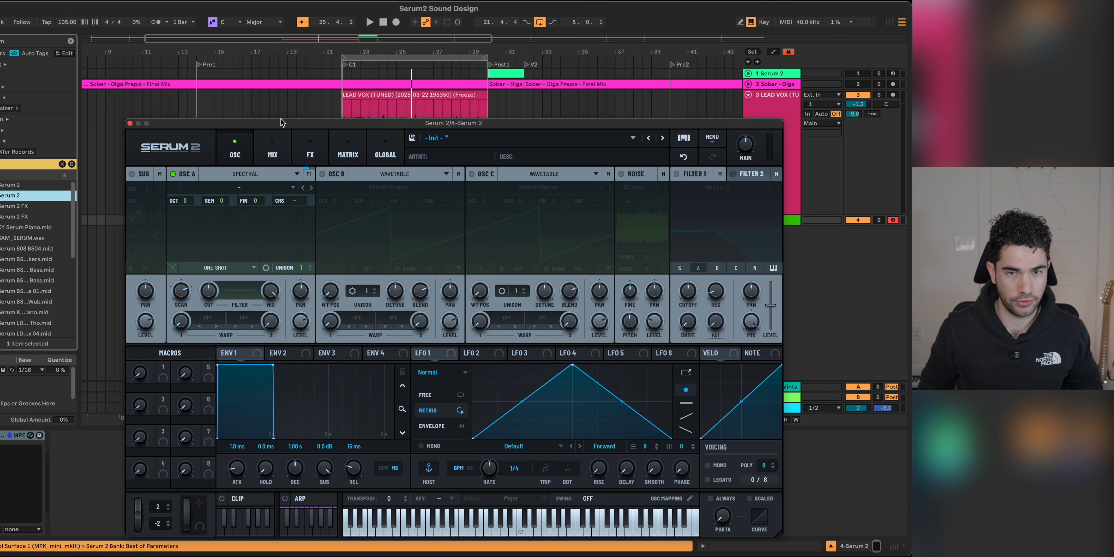
Step: Load the frozen LEAD VOX (TUNED) clip into oscillator A's Spectral engine and audition it with a note
drag(281, 124, 518, 128)
drag(390, 94, 437, 234)
drag(460, 131, 236, 102)
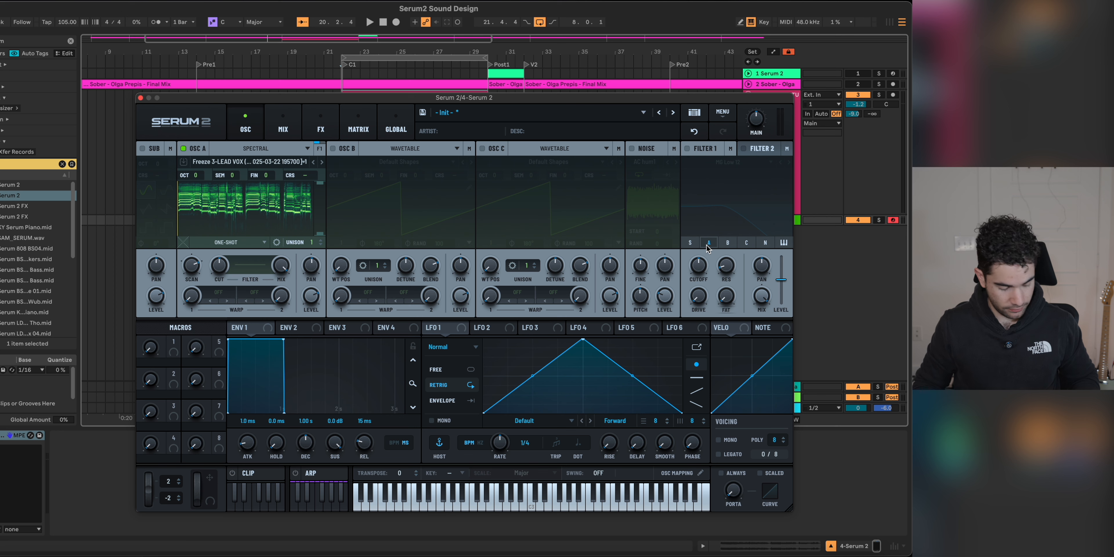
key(a)
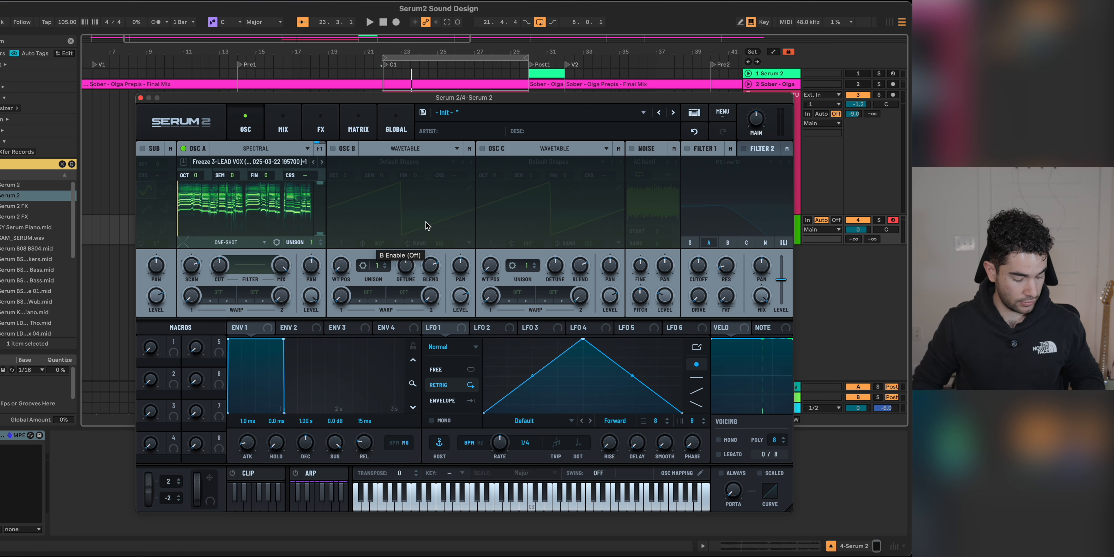
Step: Give oscillator A 6 unison voices with a detune of 0.10 while auditioning a held note
key(a)
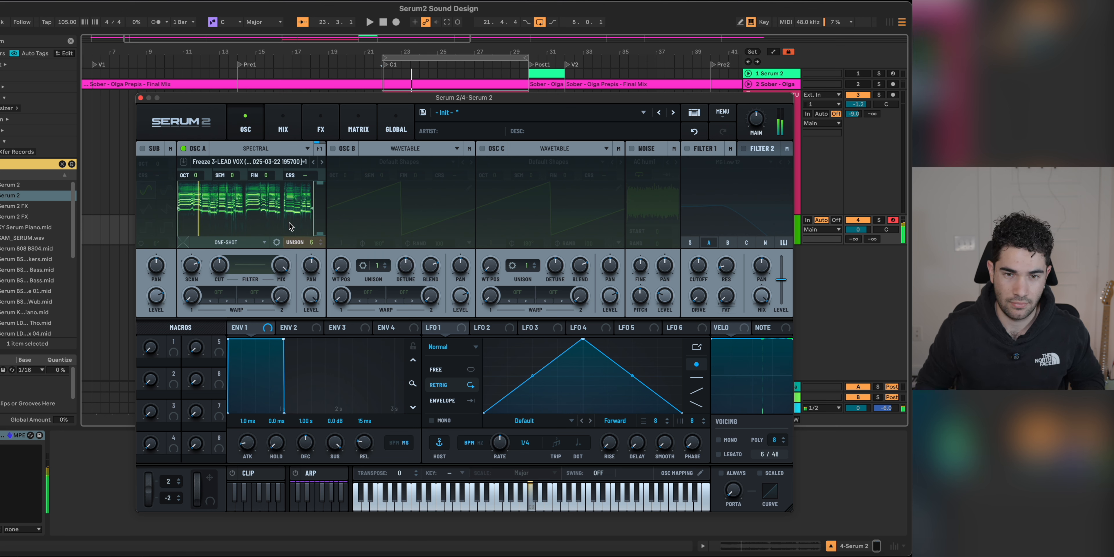
click(276, 243)
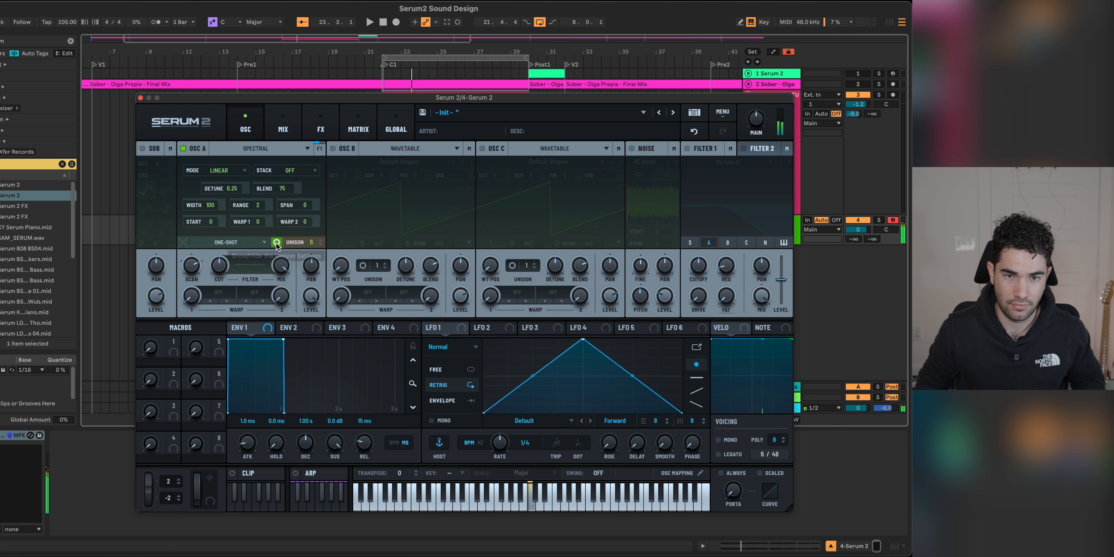
drag(239, 194, 236, 233)
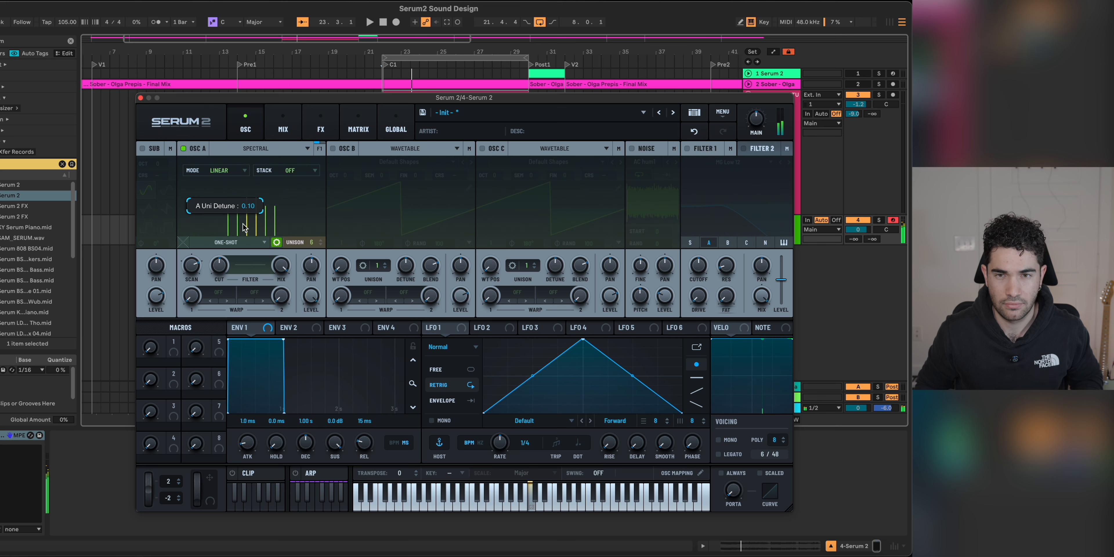
drag(244, 229, 244, 228)
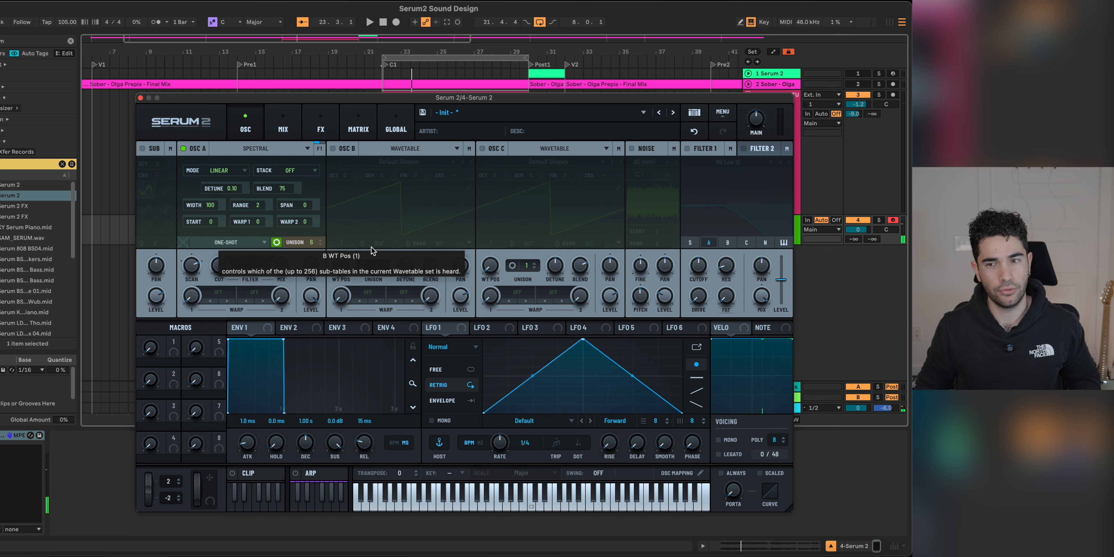
Step: Play the vocal and switch the Serum 2 layer on track 4 off and on to compare
click(140, 98)
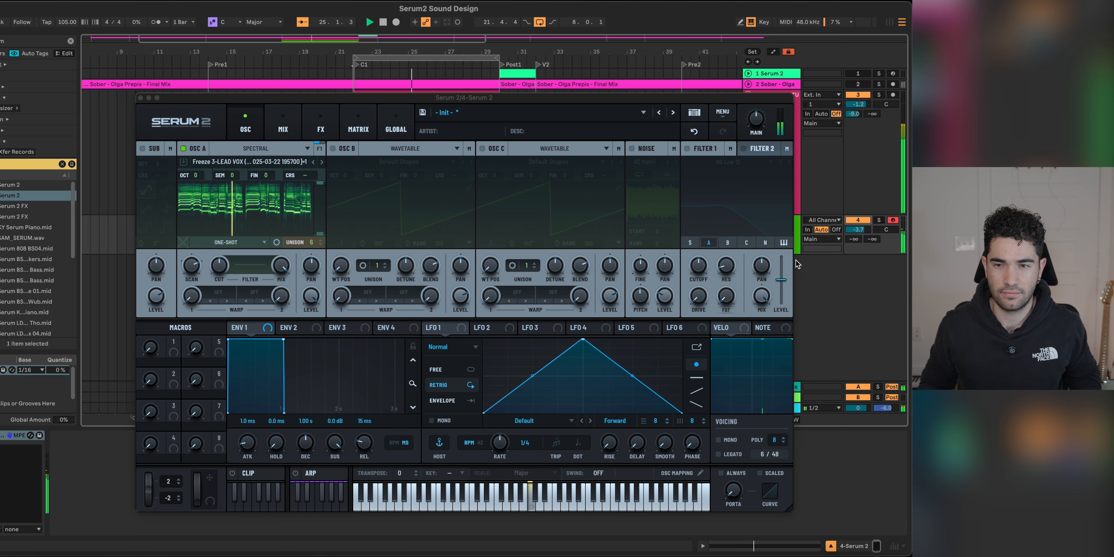
click(856, 220)
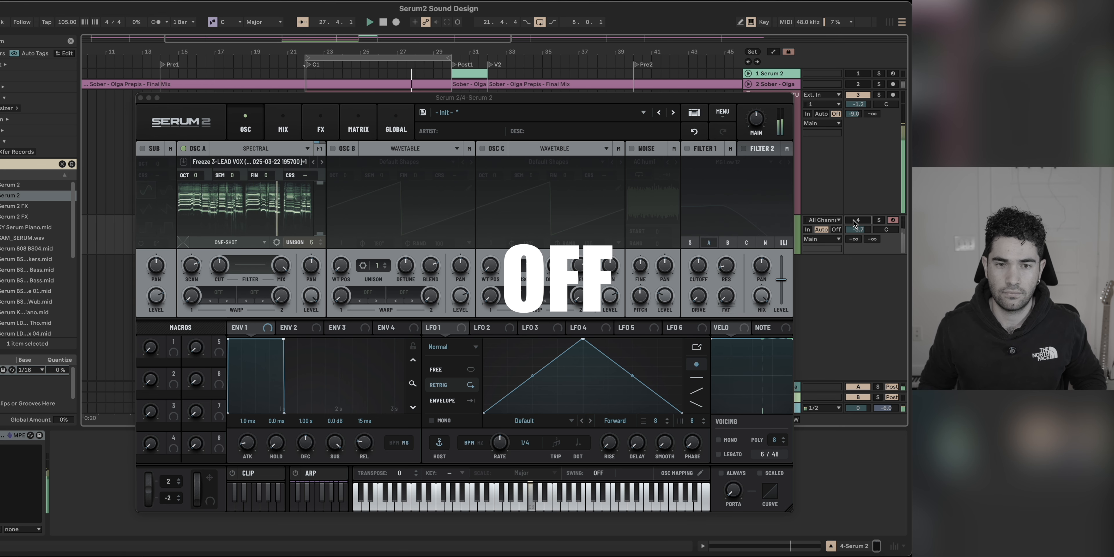
click(857, 220)
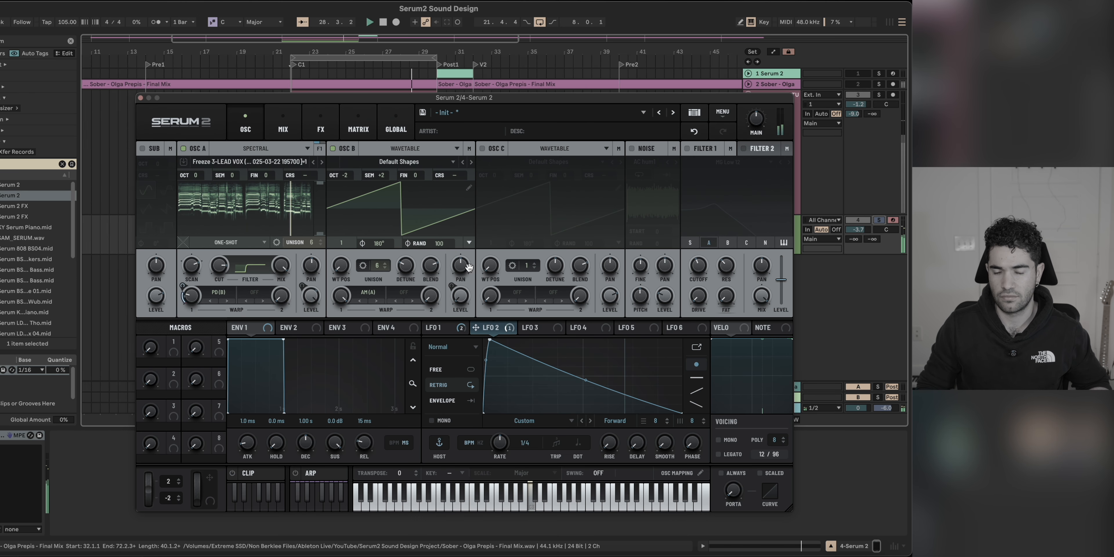
Step: Review the patch's mixer and its BUS 1 distortion, filter and reverb chain, returning to the oscillators
click(283, 125)
click(320, 125)
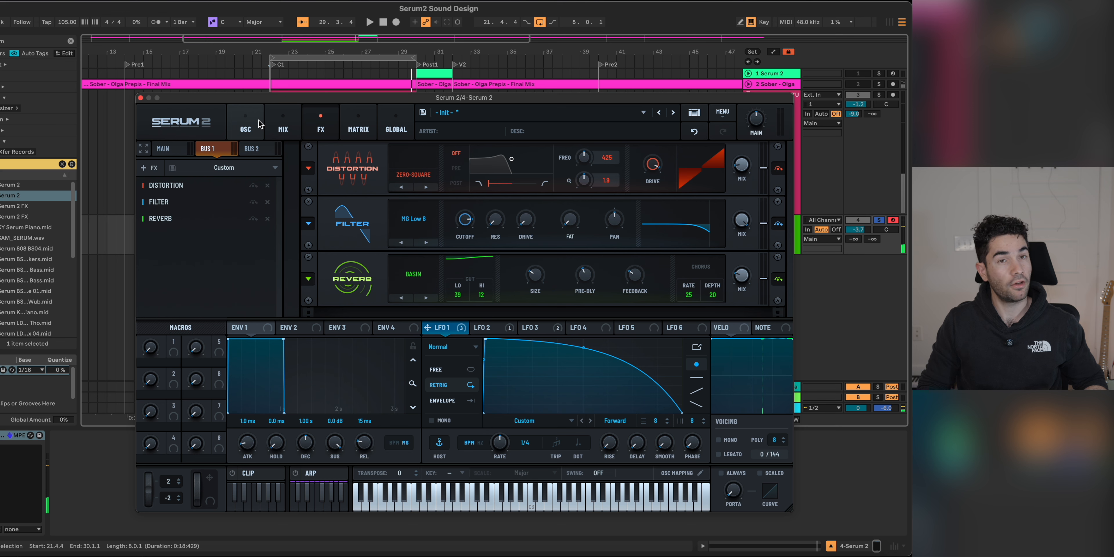
click(238, 126)
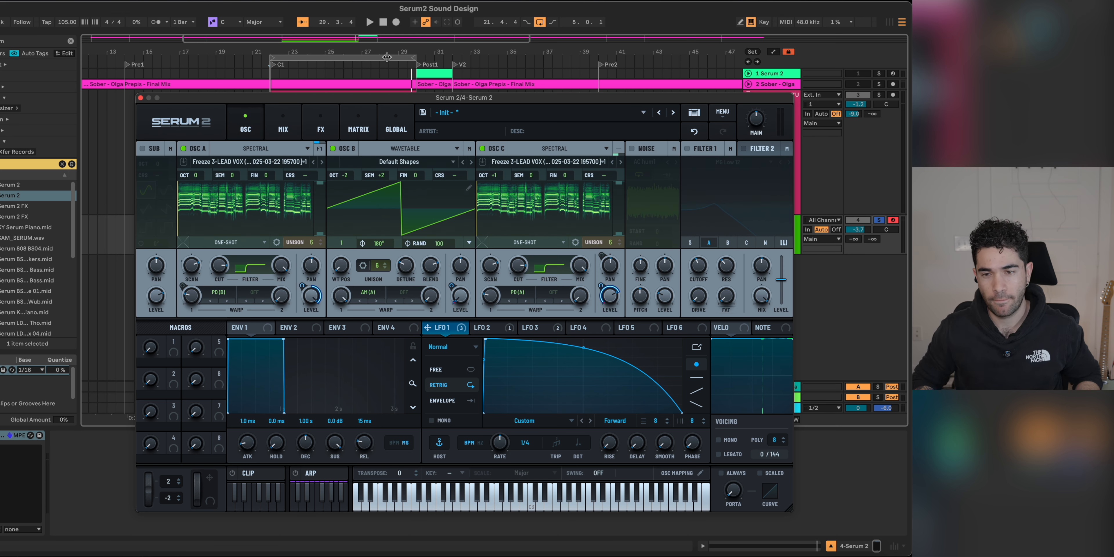
Step: Unsolo the Serum 2 track and raise its volume while playing it alongside the lead vocal
key(space)
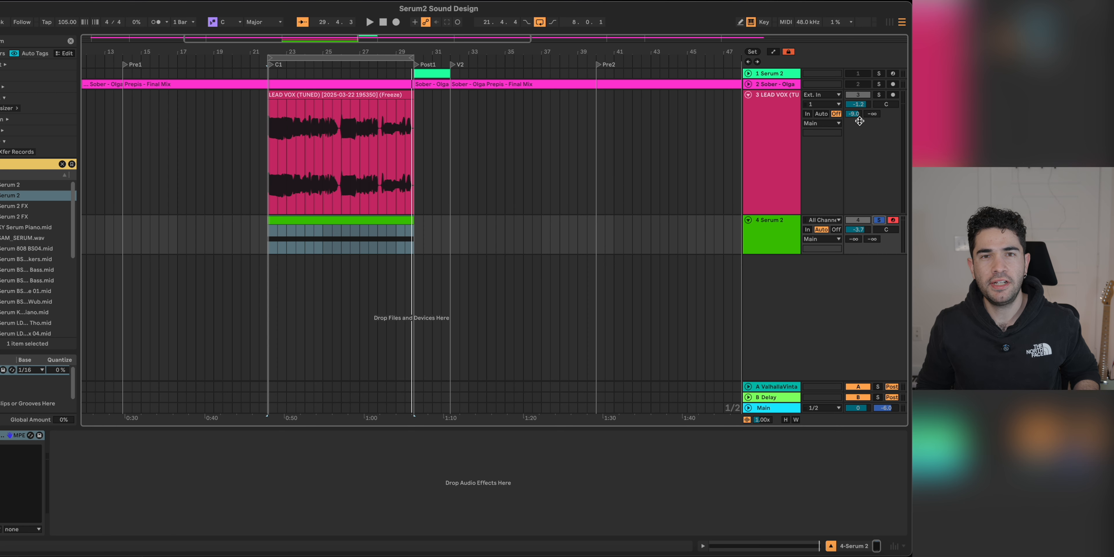
click(878, 220)
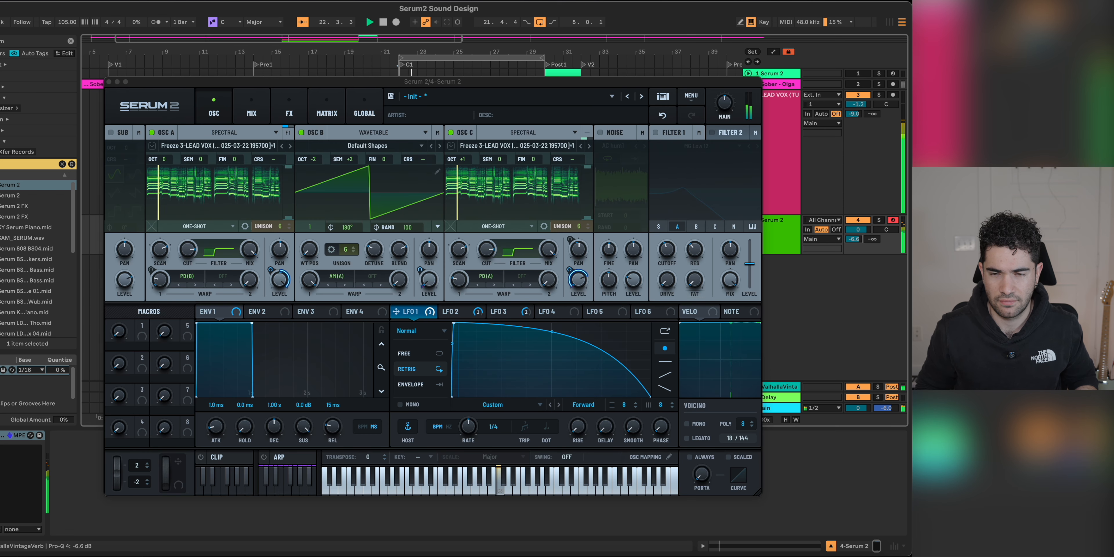
drag(854, 239, 858, 235)
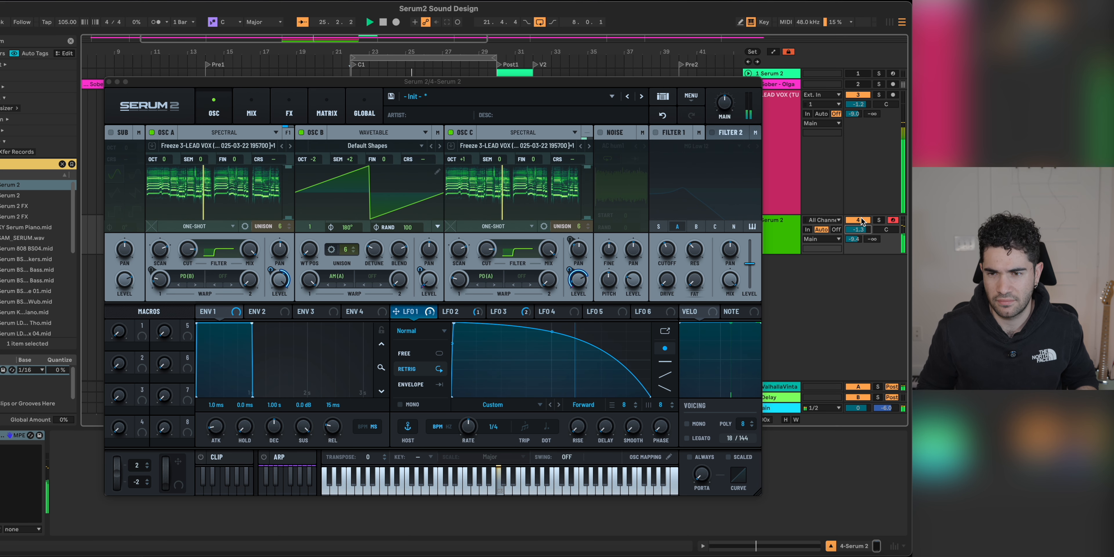
Step: Compare the chorus with the finished Serum 2 layer muted and unmuted, ending with it active and playback stopped
click(861, 221)
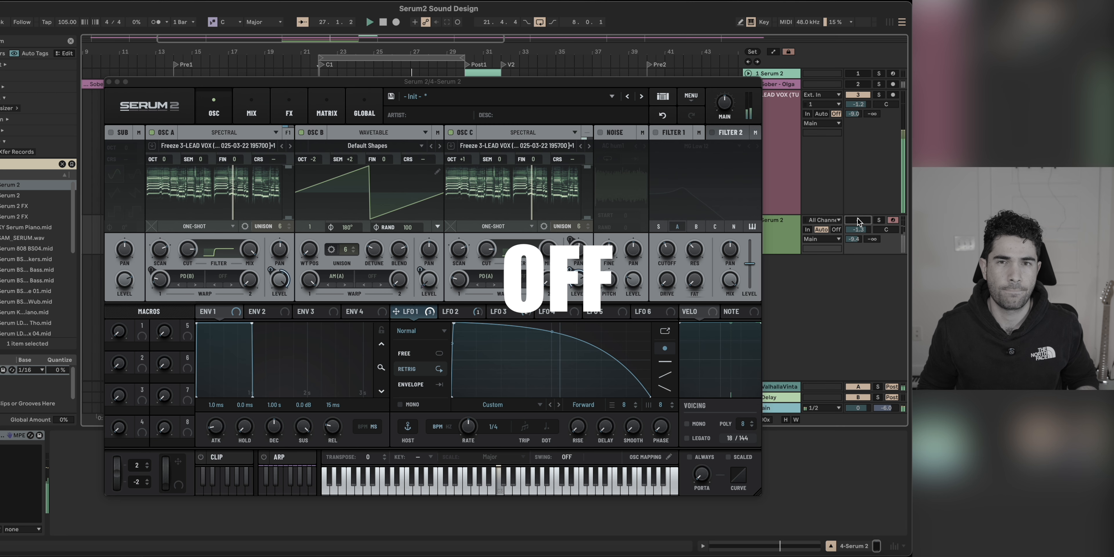
click(859, 221)
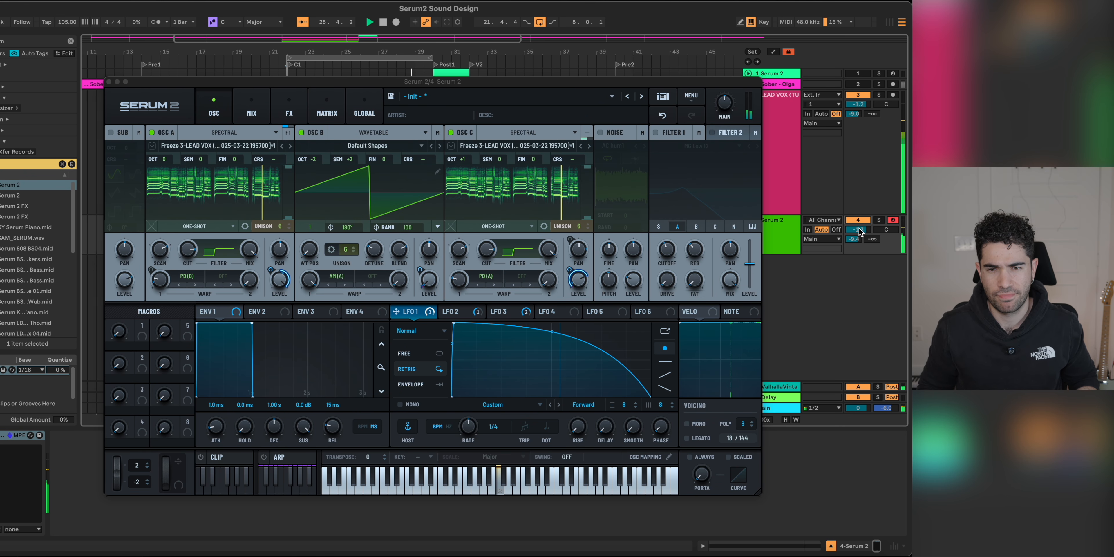
key(space)
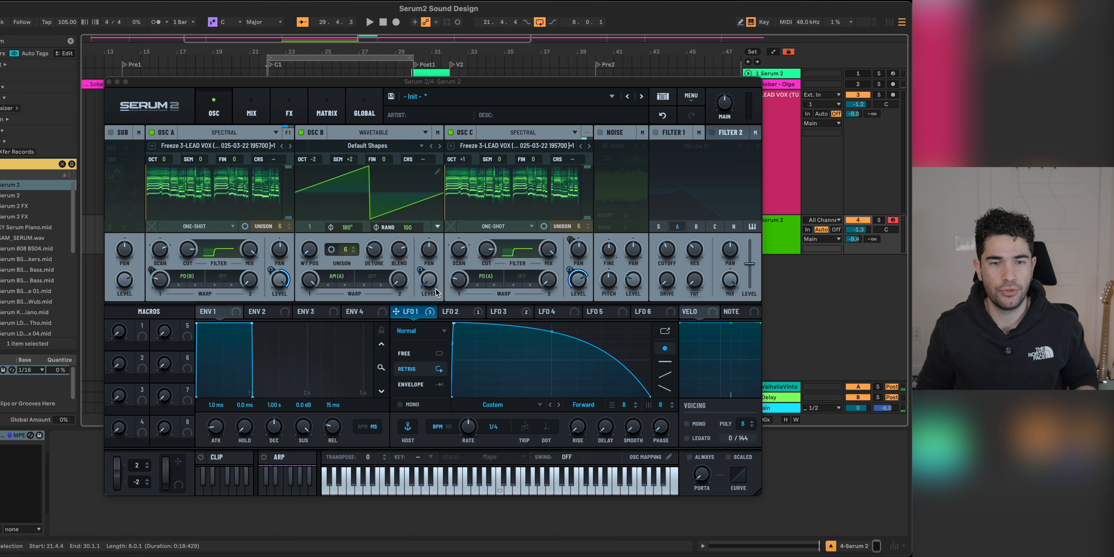
Step: Transpose oscillator A up 7 semitones, audition the harmony with the vocal, and close the Serum 2 window
drag(200, 162, 215, 154)
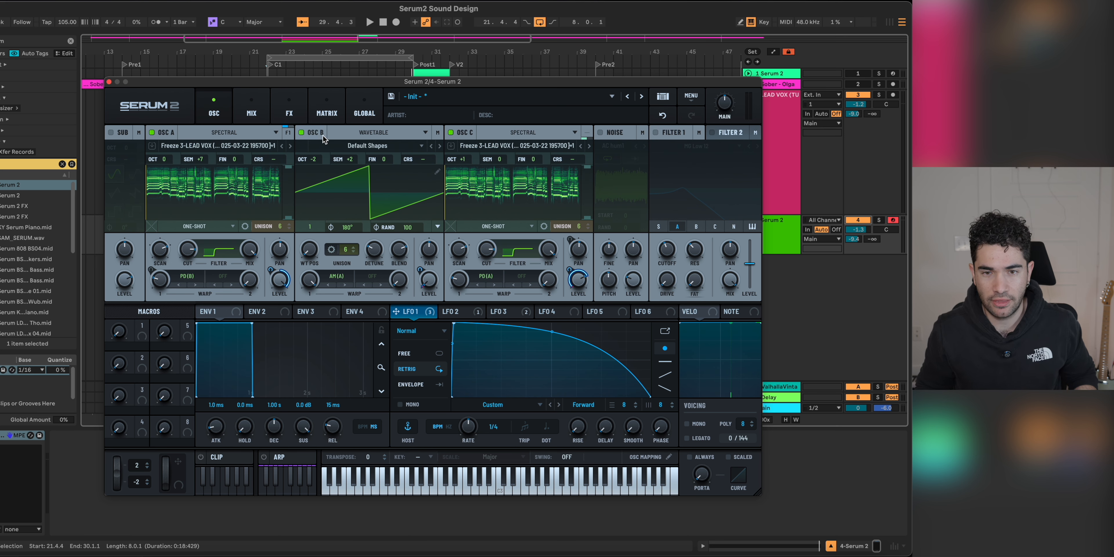
key(space)
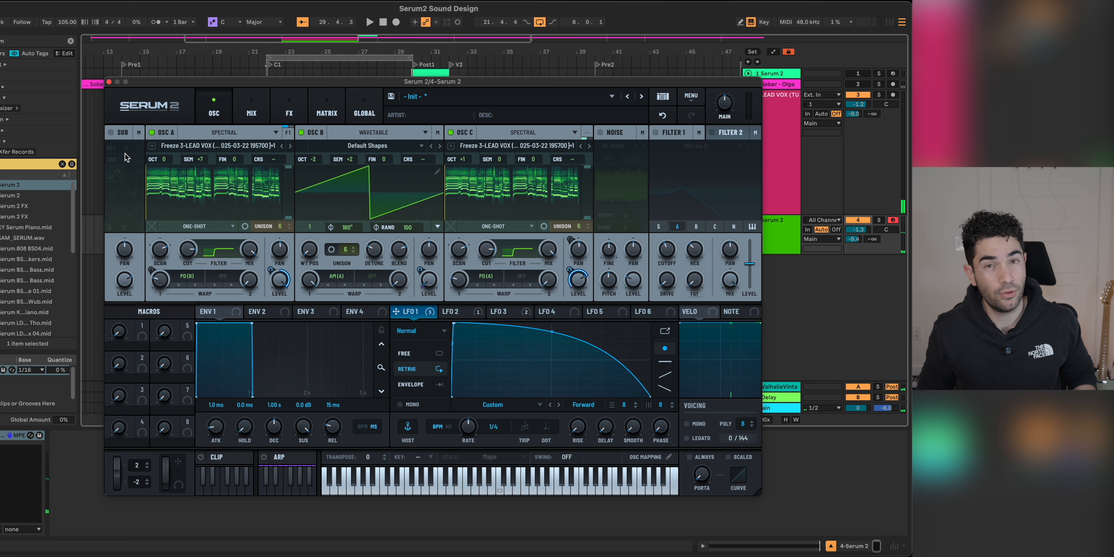
click(109, 82)
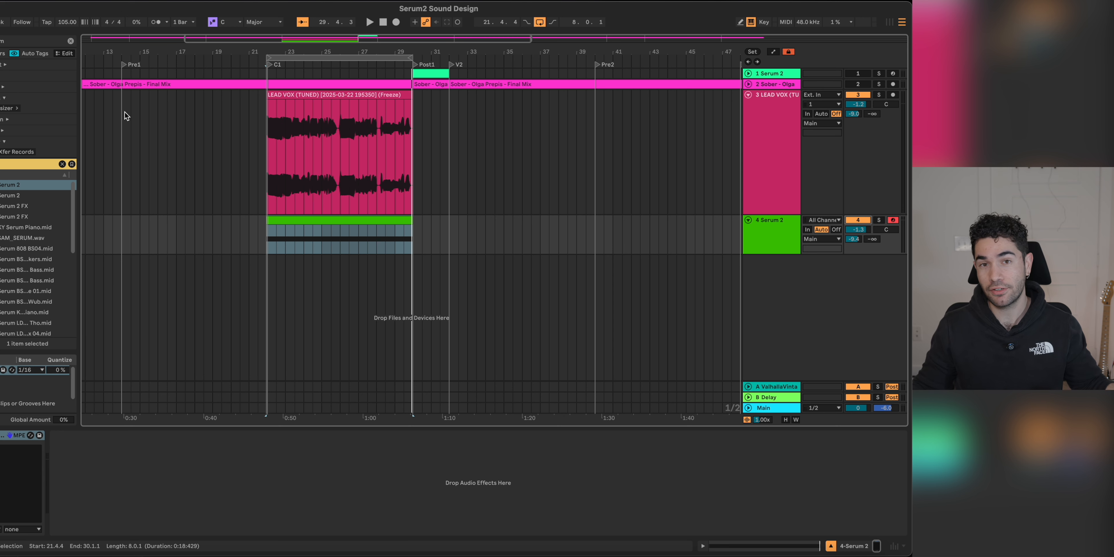
Step: Freeze and flatten the Serum 2 track to audio, load Melodyne on it, and audition the transferred notes
click(294, 199)
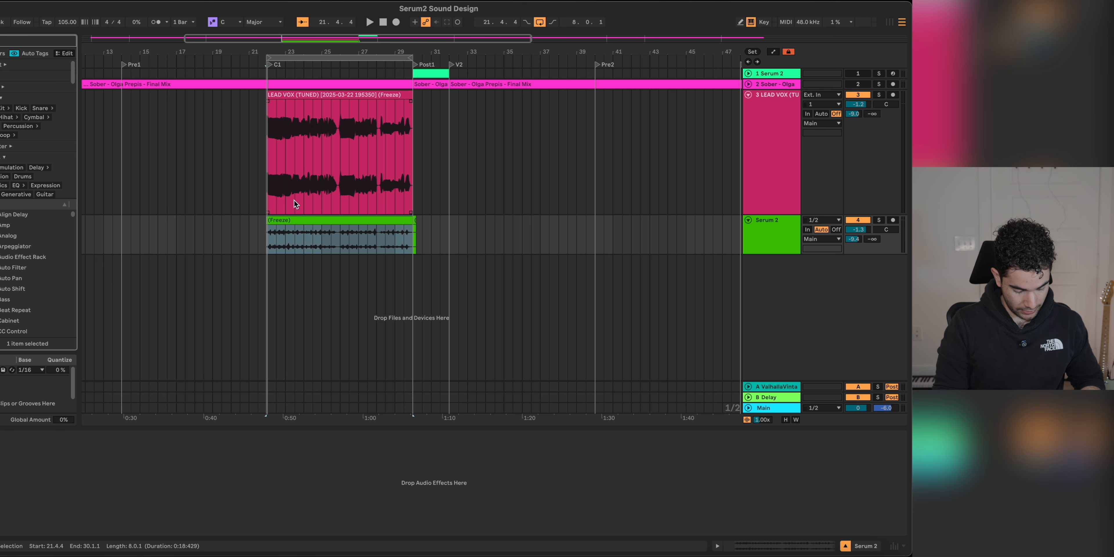
key(super+f)
text(melodyne)
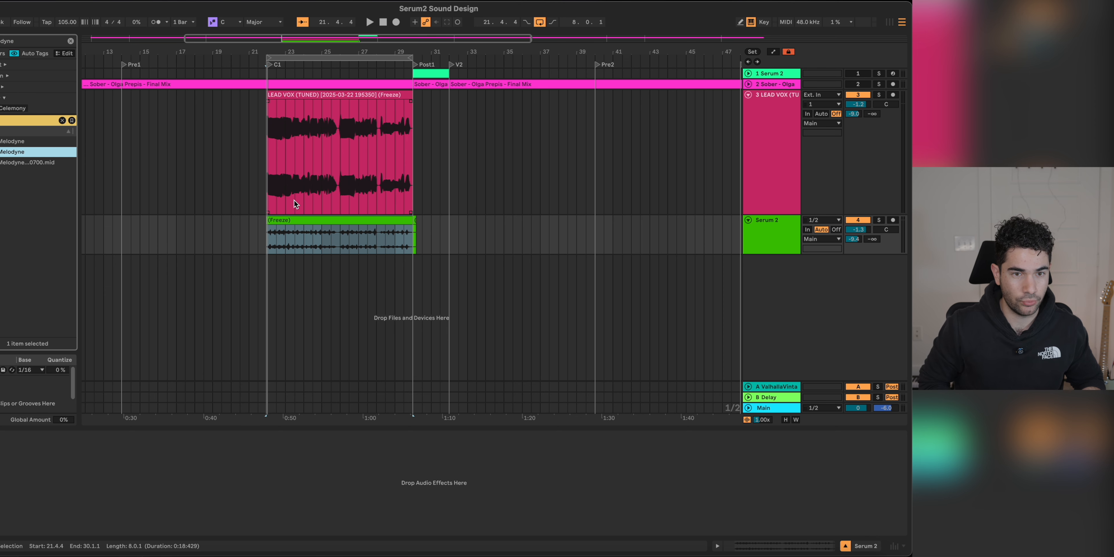
key(Return)
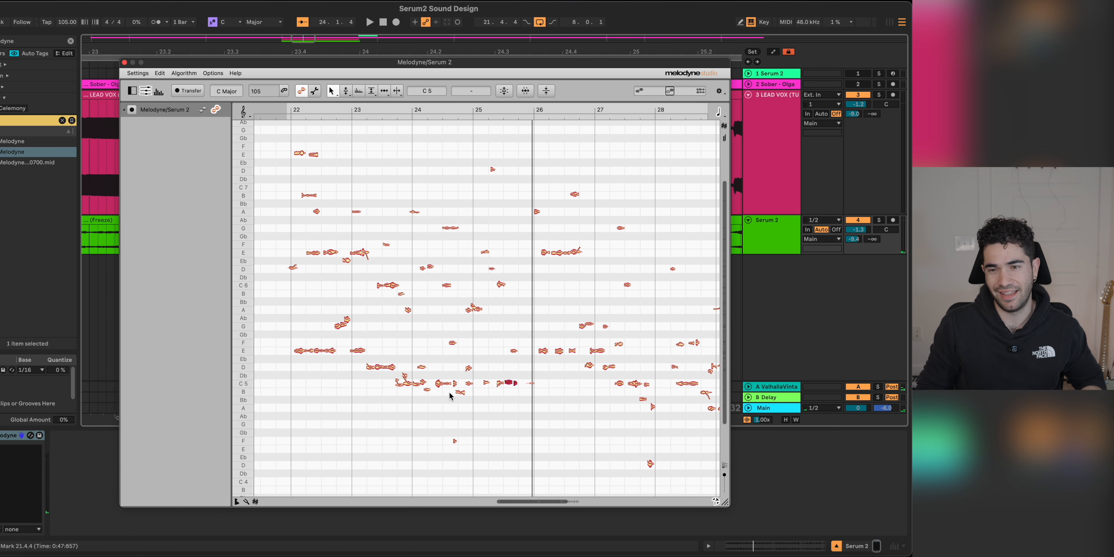
key(space)
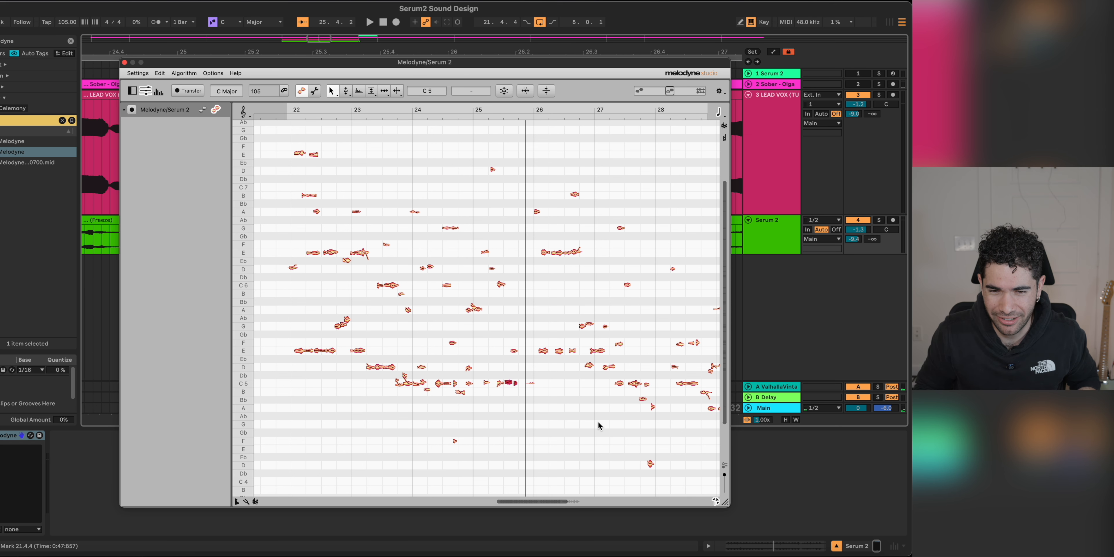
scroll(599, 422, right, 3)
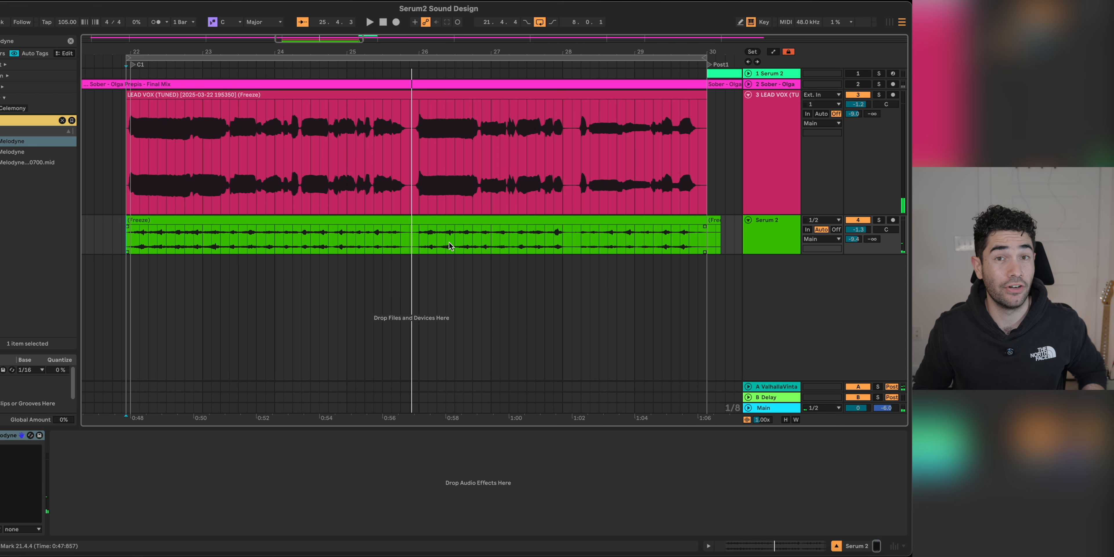
alt+scroll(437, 239, up, 3)
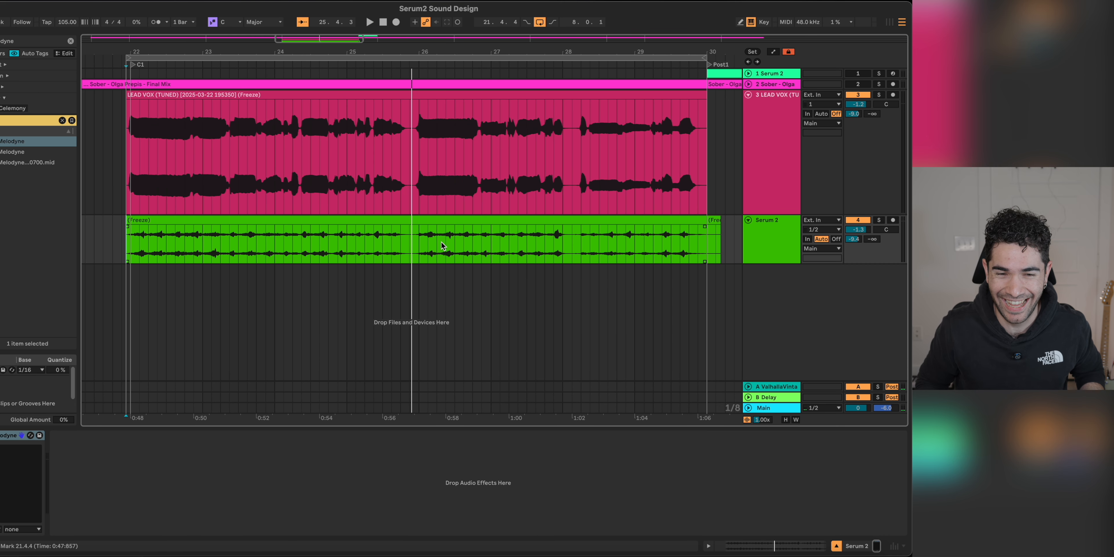
super+scroll(436, 252, down, 5)
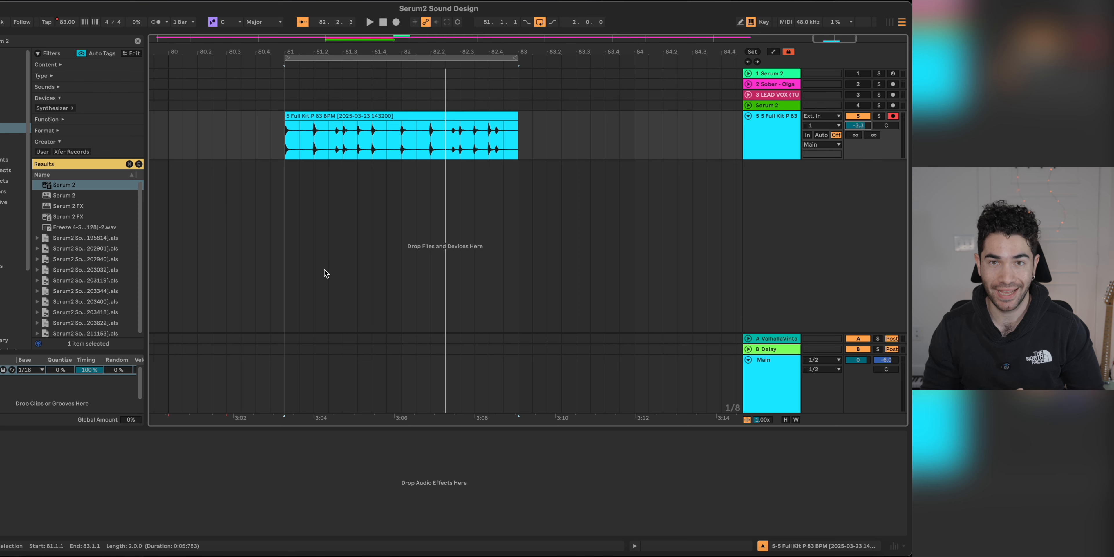
Step: Play the two-bar "5 Full Kit P 83 BPM" drum loop at bar 81
scroll(341, 172, up, 2)
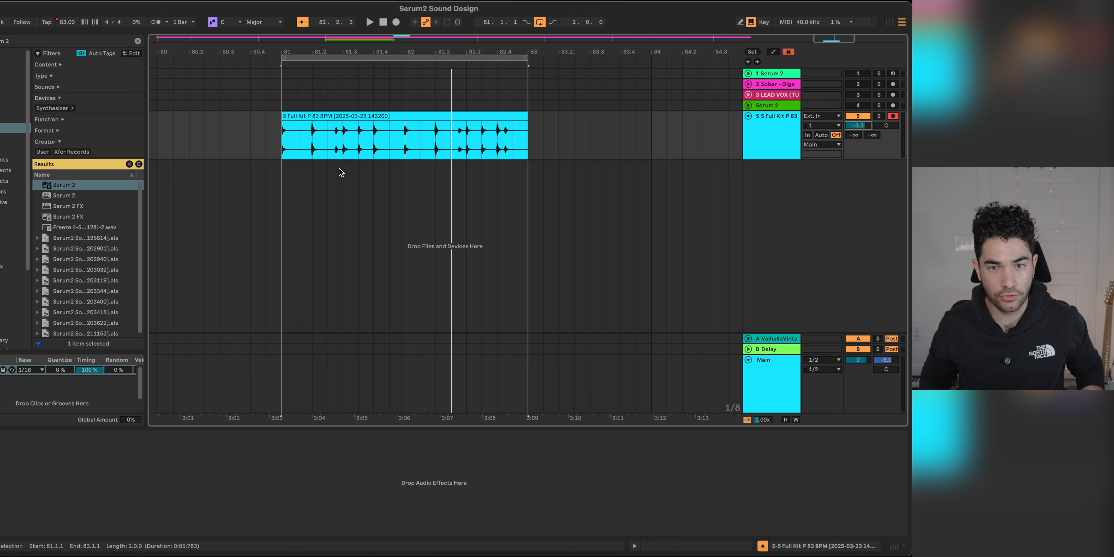
key(space)
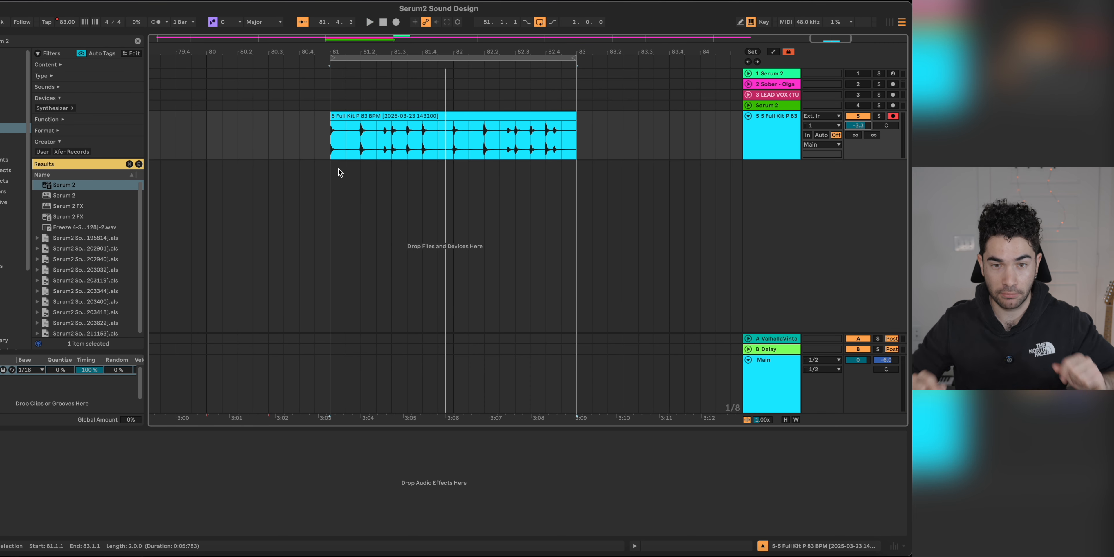
Step: Create a new MIDI track below the drum loop and load a Serum 2 instrument on it
key(super+shift+t)
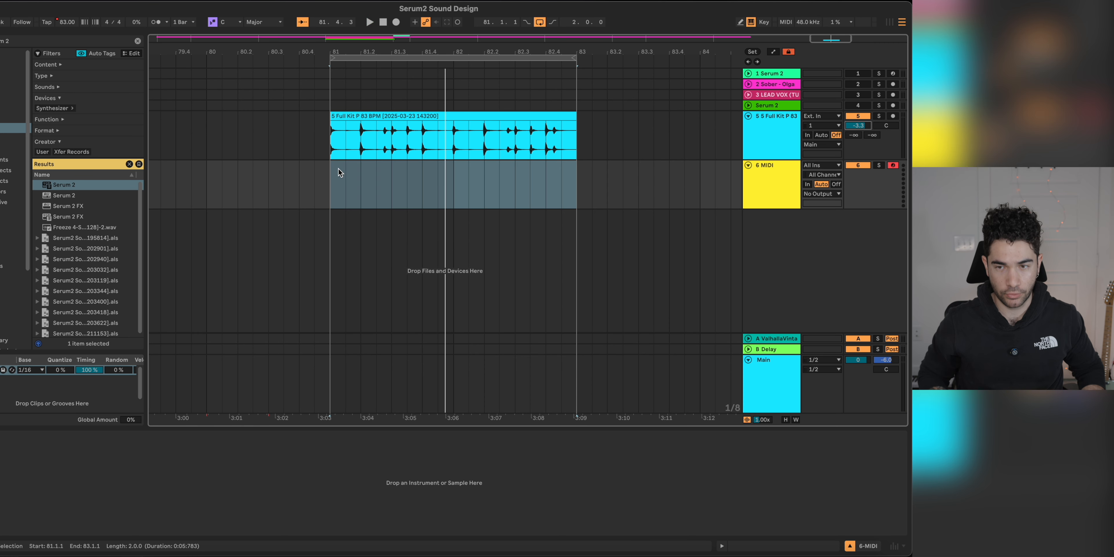
key(super+f)
text(serum)
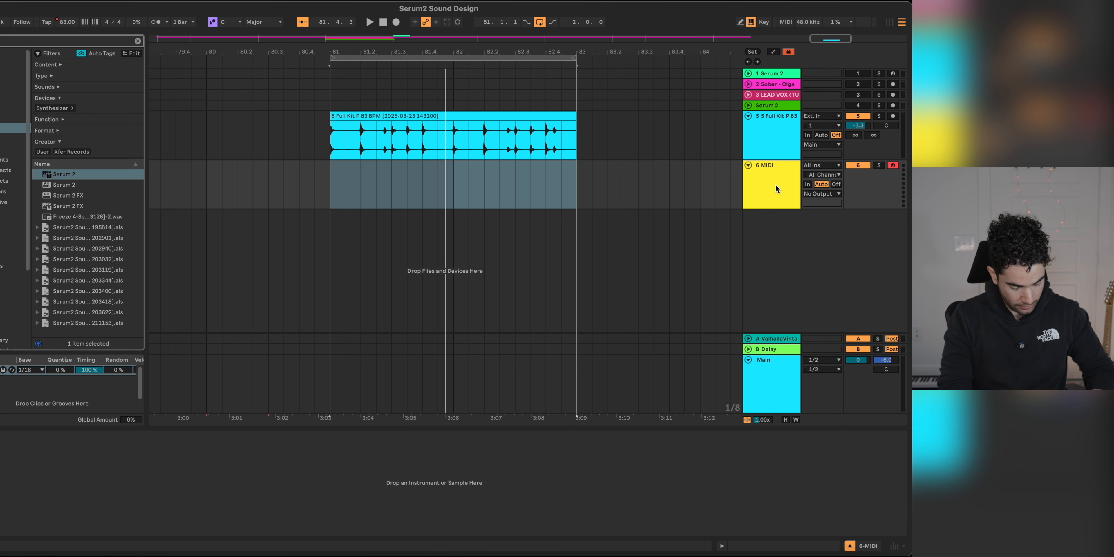
text(2 2)
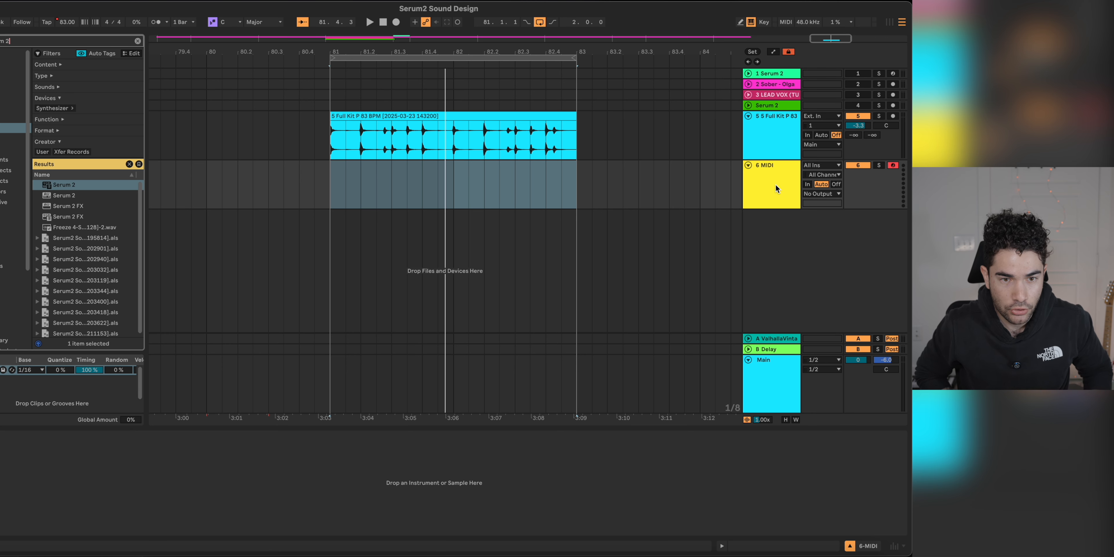
key(Down)
key(Return)
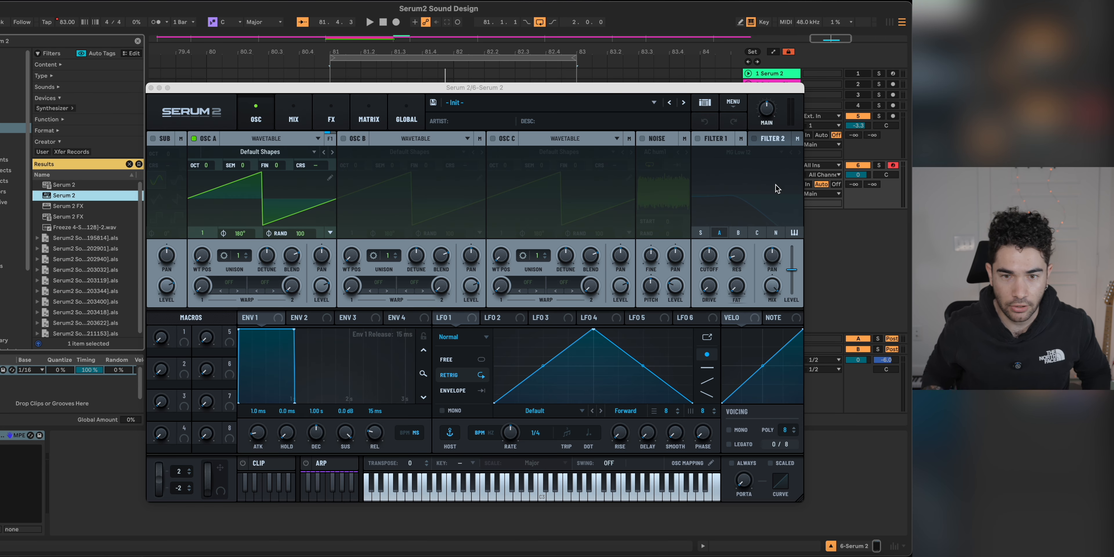
Step: Set oscillator A to Spectral and load the "5 Full Kit P 83 BPM" drum loop into it
click(266, 139)
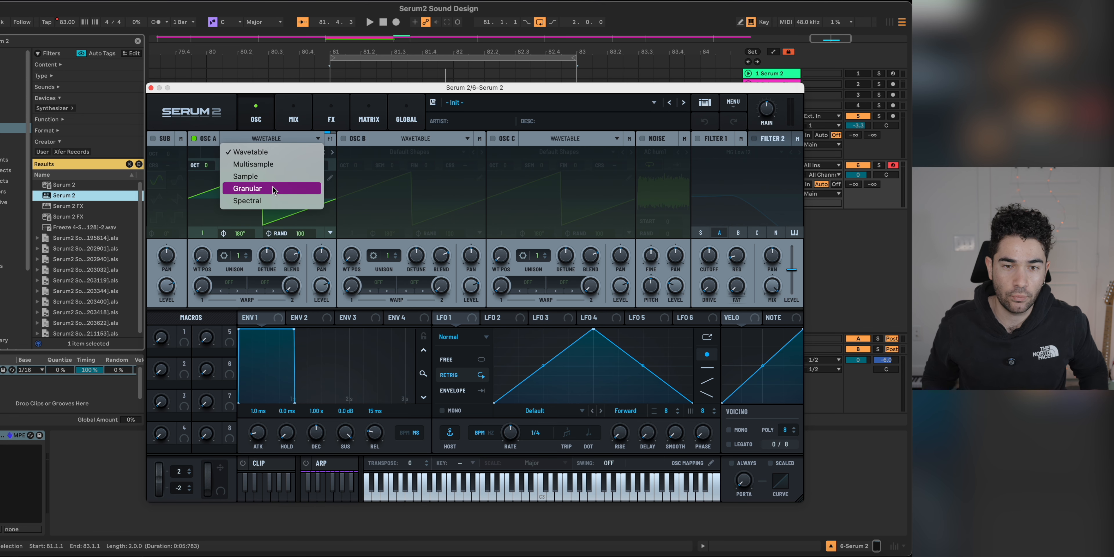
click(247, 201)
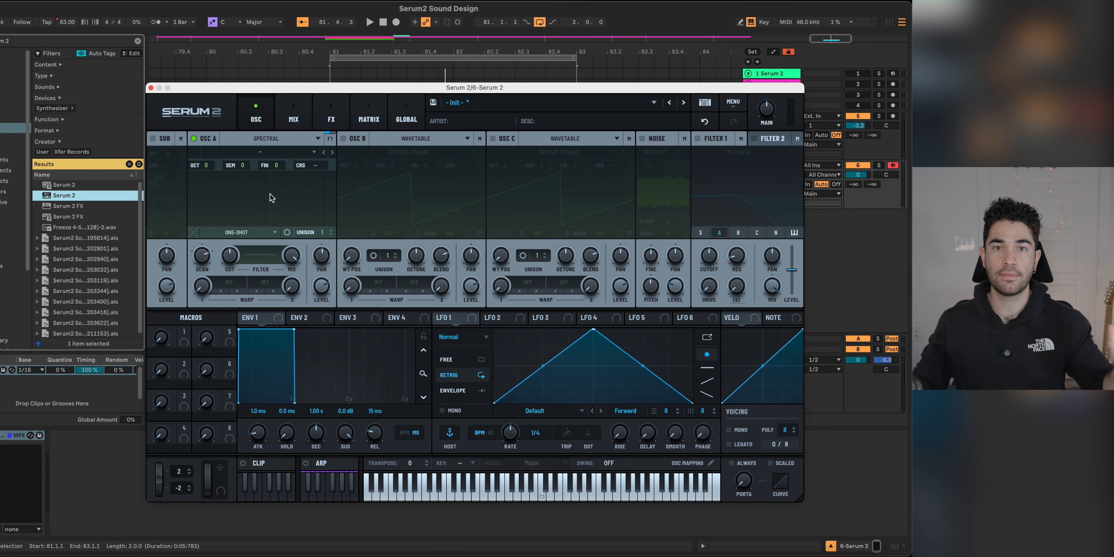
drag(264, 87, 330, 142)
drag(359, 112, 268, 248)
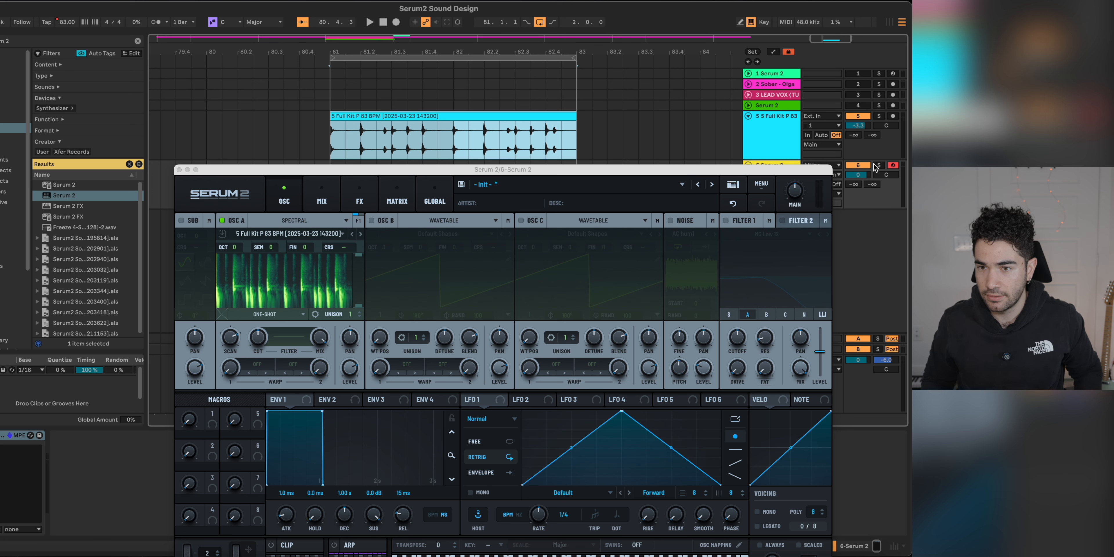
Step: Audition the spectral drum loop with a few notes and turn oscillator A's level all the way down
key(a)
key(a)
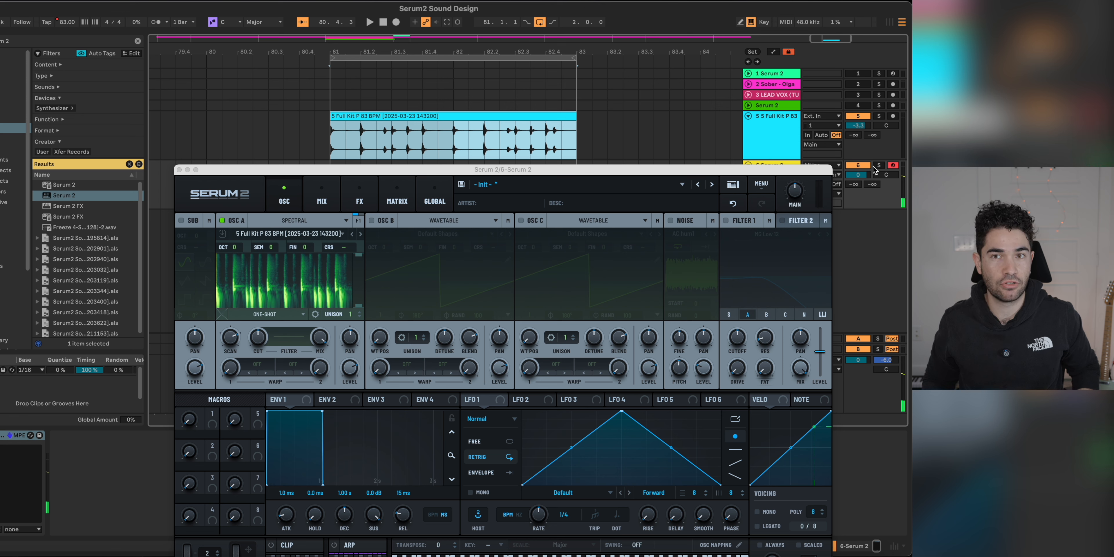
key(a)
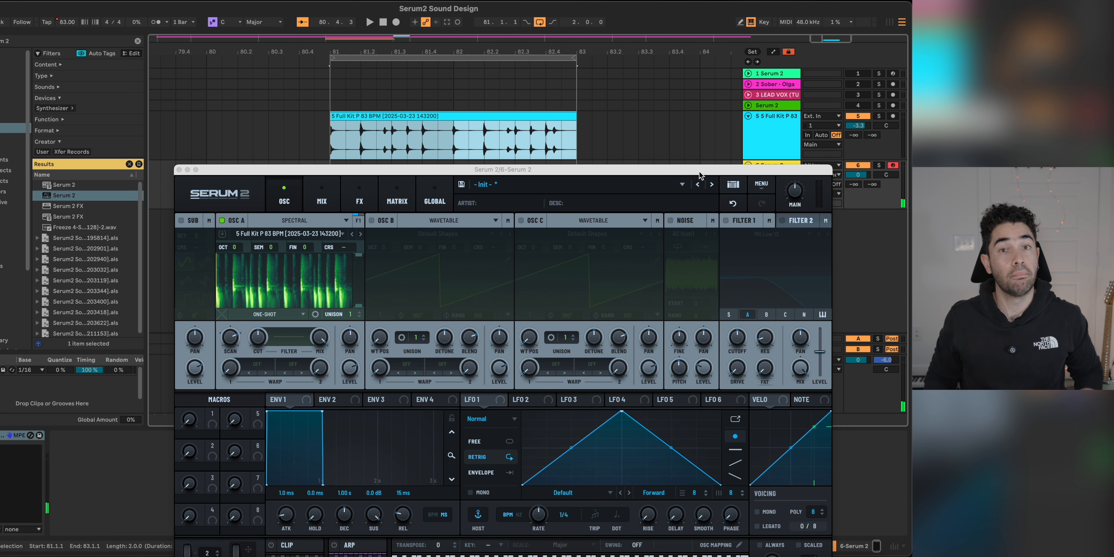
drag(686, 167, 709, 43)
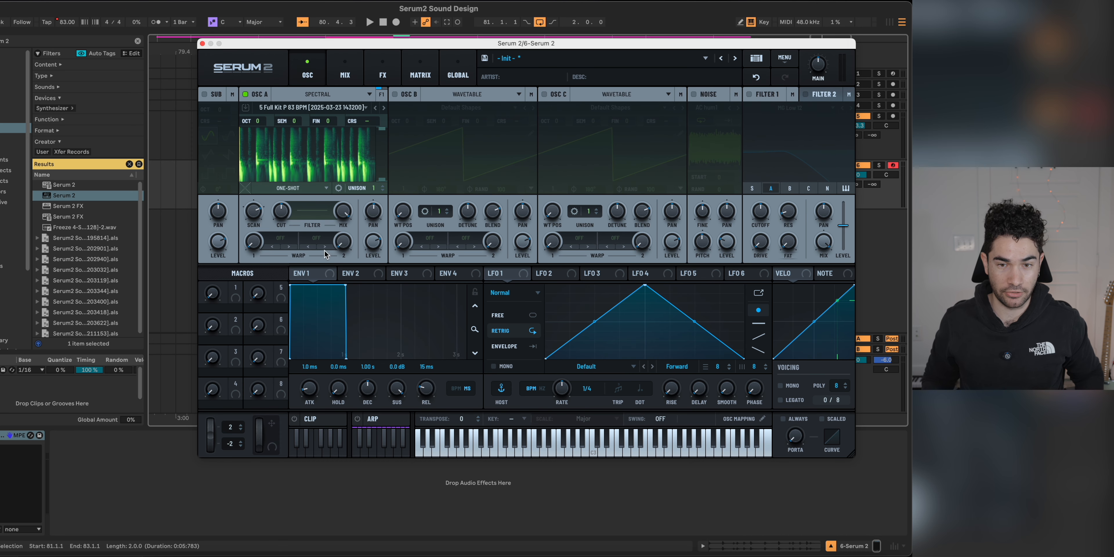
drag(378, 240, 375, 329)
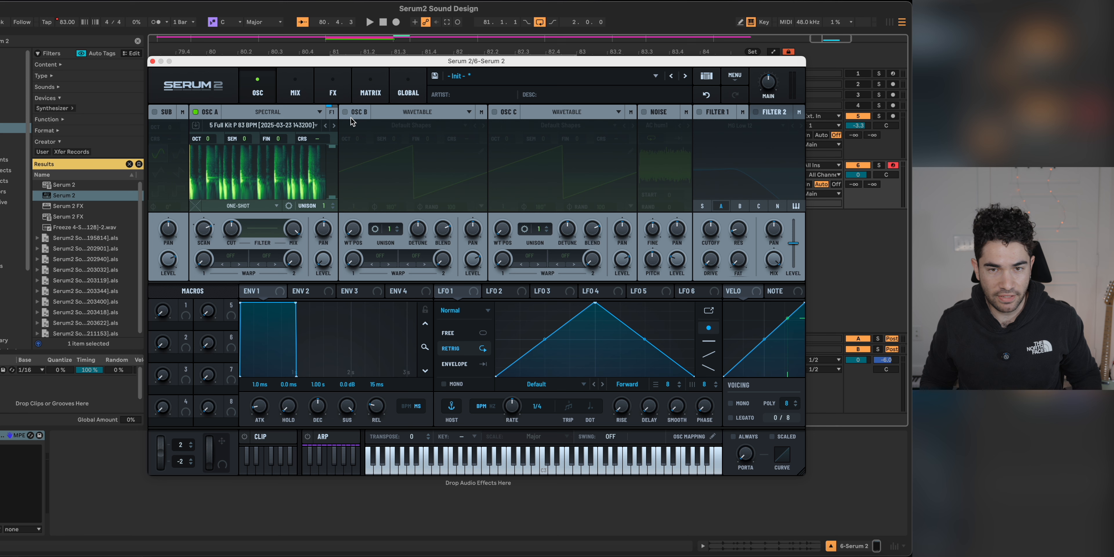
Step: Enable oscillator B at octave -2, lower its level and set its unison to 3 voices
click(347, 112)
drag(358, 139, 358, 147)
drag(471, 267, 471, 295)
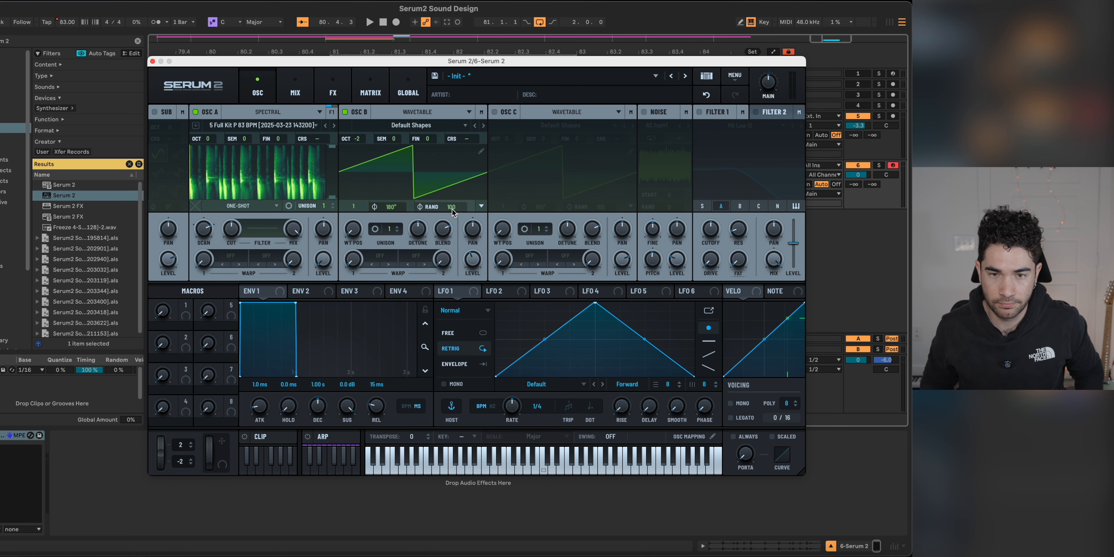
drag(389, 229, 392, 208)
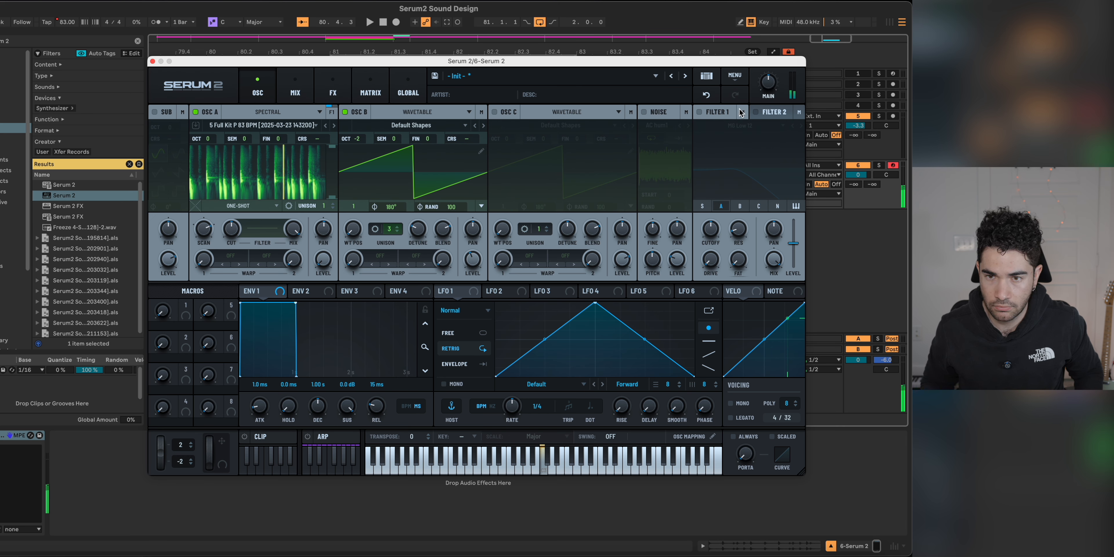
Step: Route oscillator B through Filter 1 (MG Low 12) with 22% resonance and modulate the cutoff with Env 2, using a 1.39 s decay
click(700, 112)
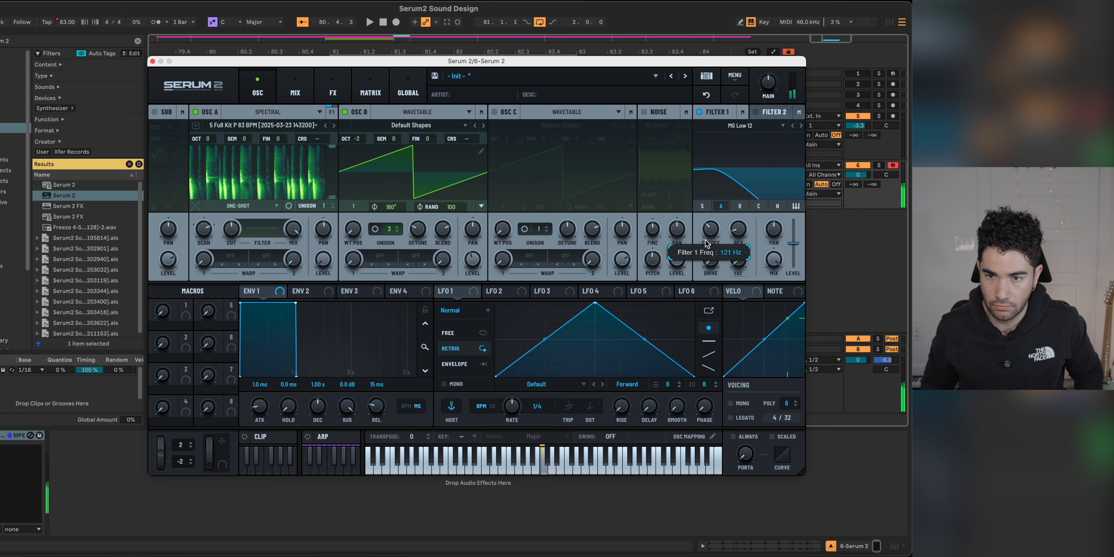
drag(705, 232, 705, 212)
click(309, 290)
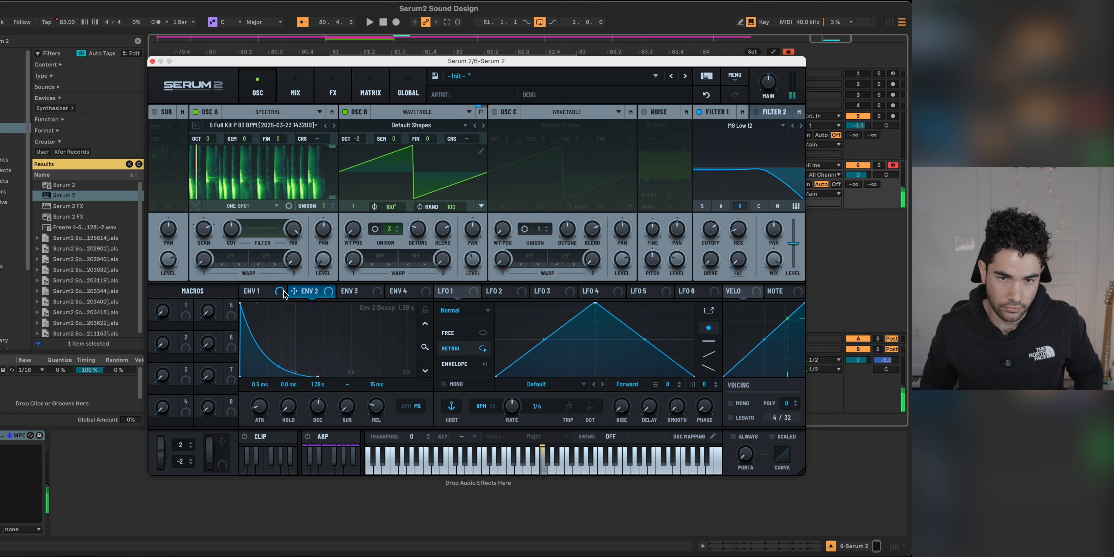
drag(294, 291, 710, 234)
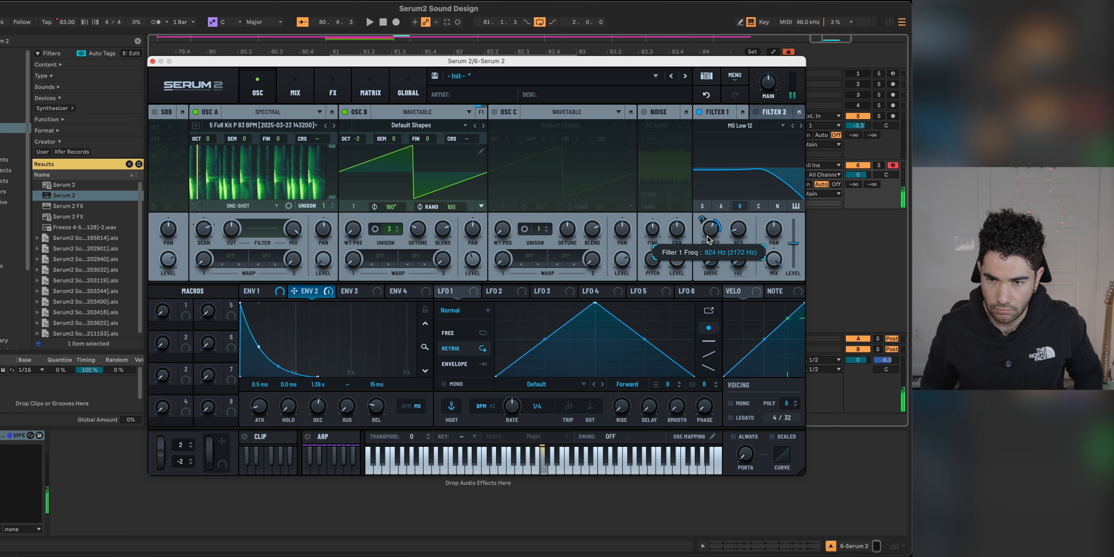
mouse_move(742, 231)
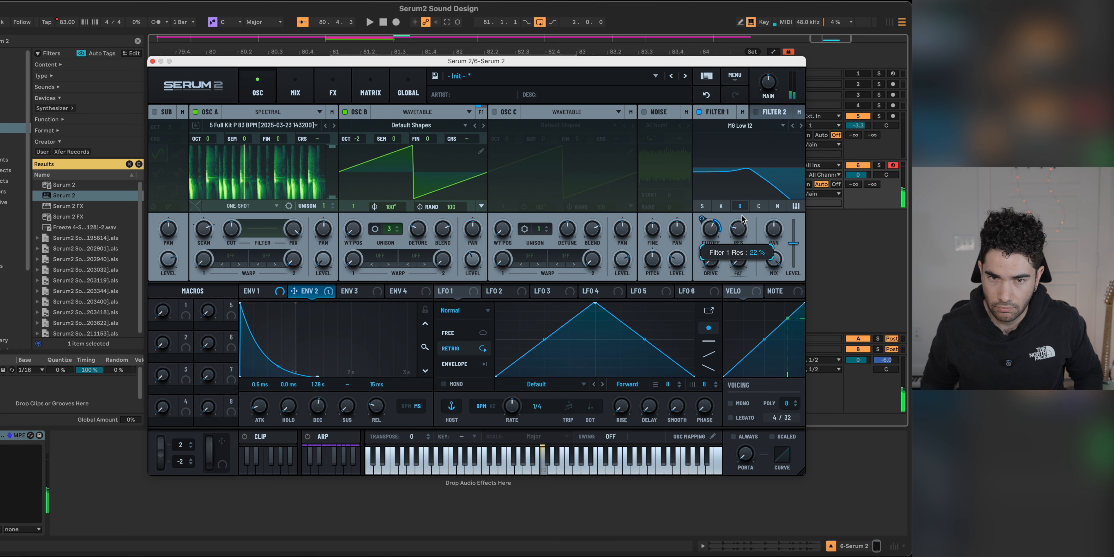
Step: Add a Soft Sat distortion to the main effects chain and open the mixer view
click(325, 86)
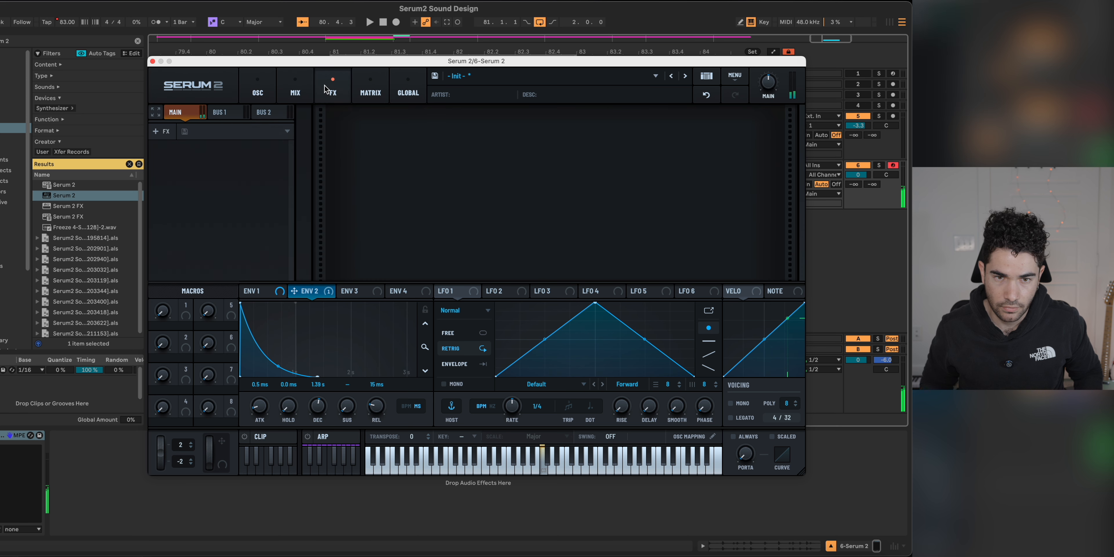
click(171, 136)
click(183, 208)
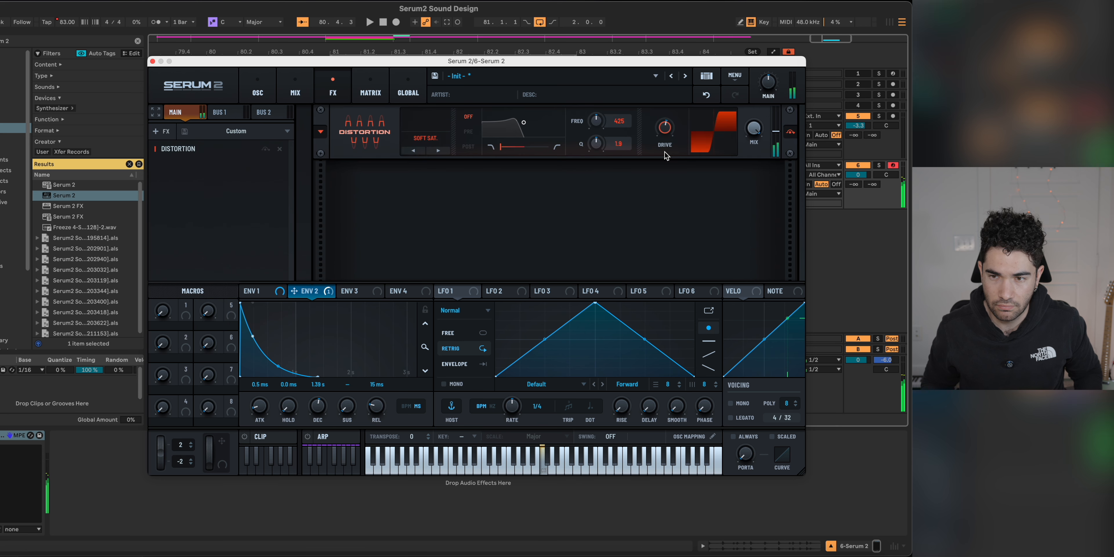
click(295, 89)
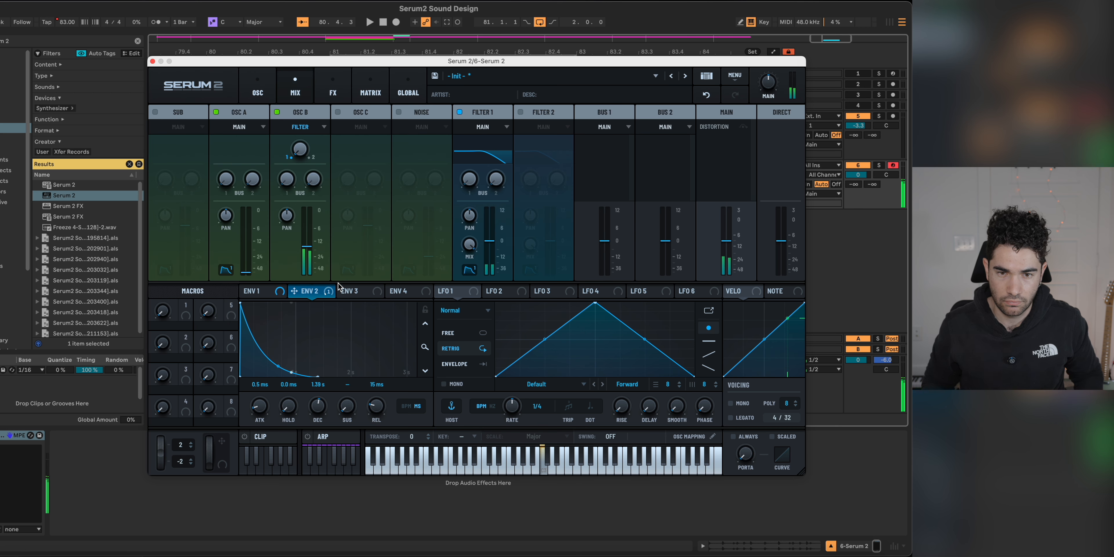
Step: Modulate Filter 1's cutoff with LFO 1 in Chaos: Lorenz mode at a 2 bar rate
click(362, 294)
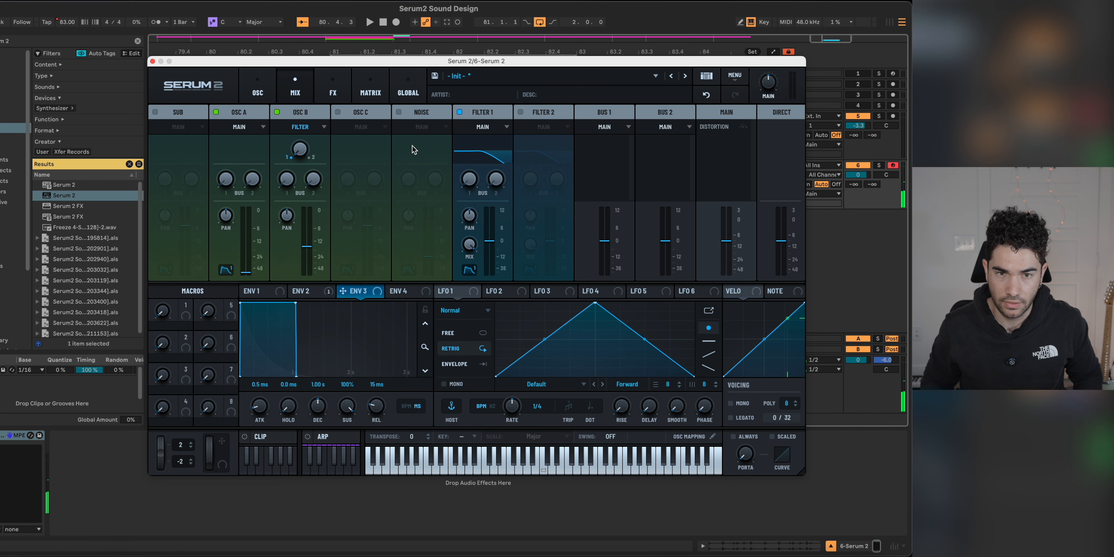
click(258, 89)
drag(442, 293, 711, 229)
drag(533, 409, 534, 450)
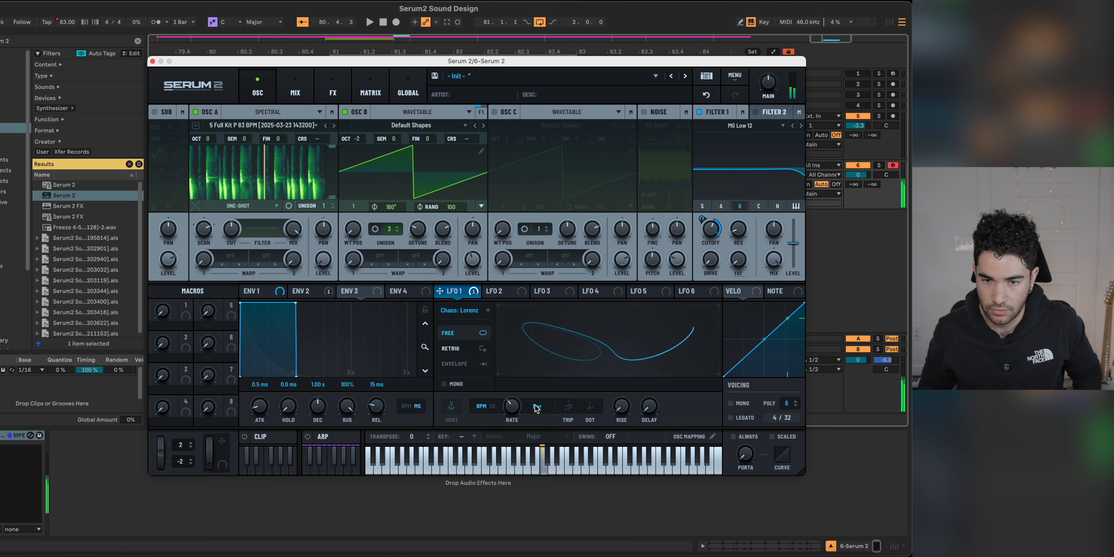
click(370, 88)
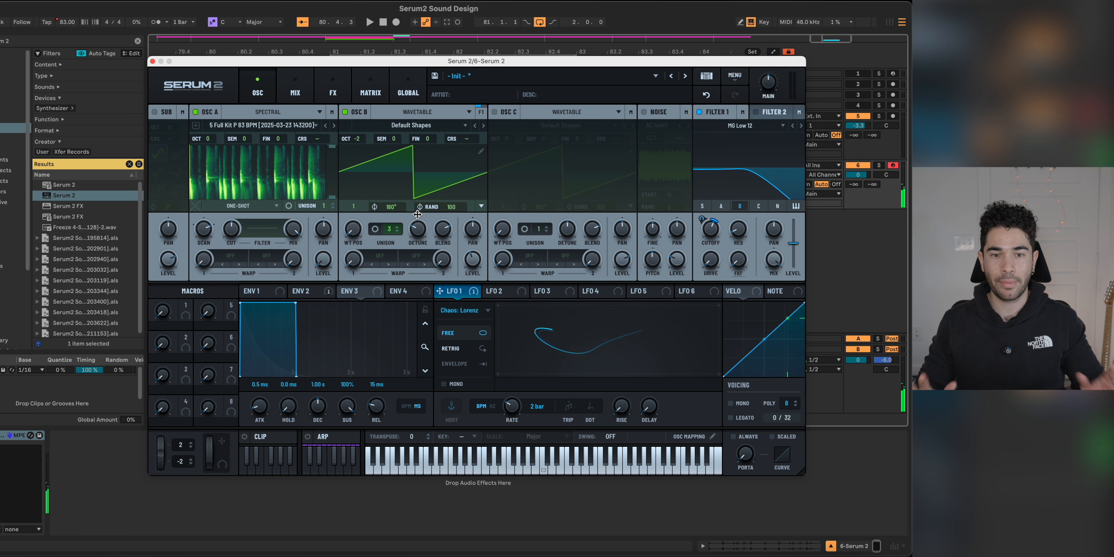
Step: Set oscillator A to Fwd Loop and use it as a modulation source for Filter 1's cutoff, its resonance and Macro 1
click(256, 208)
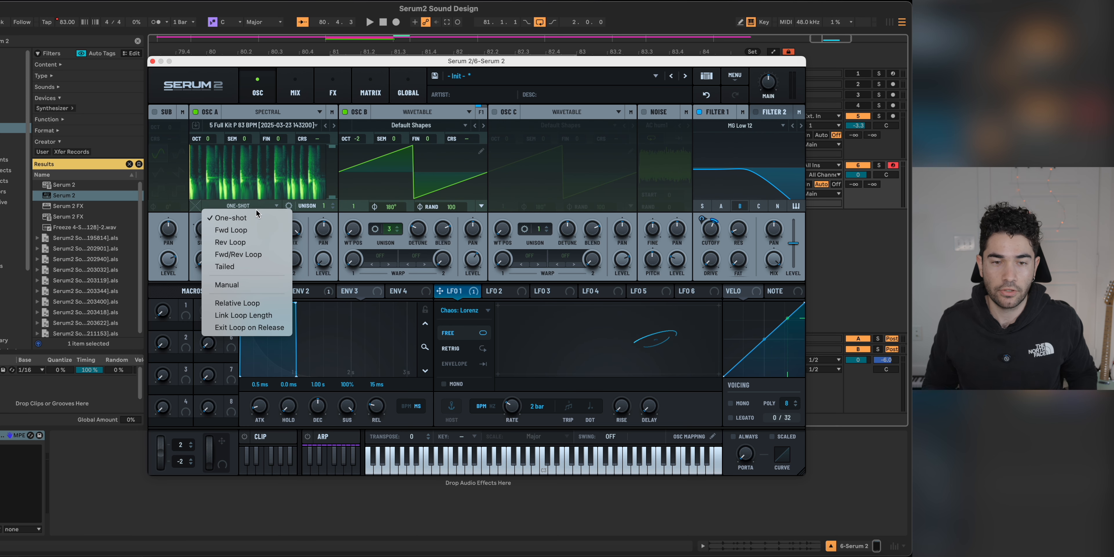
click(255, 229)
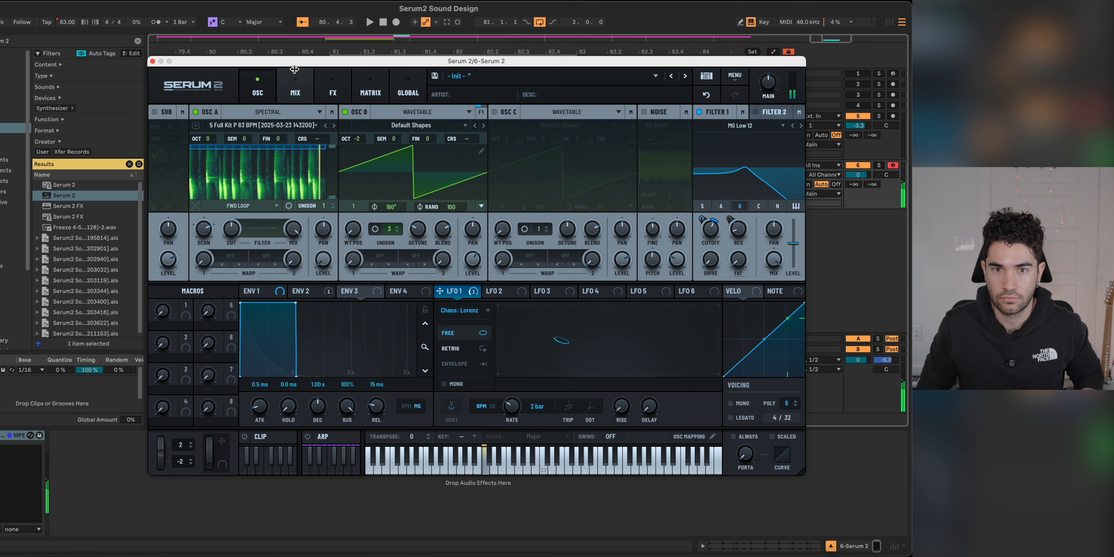
click(371, 89)
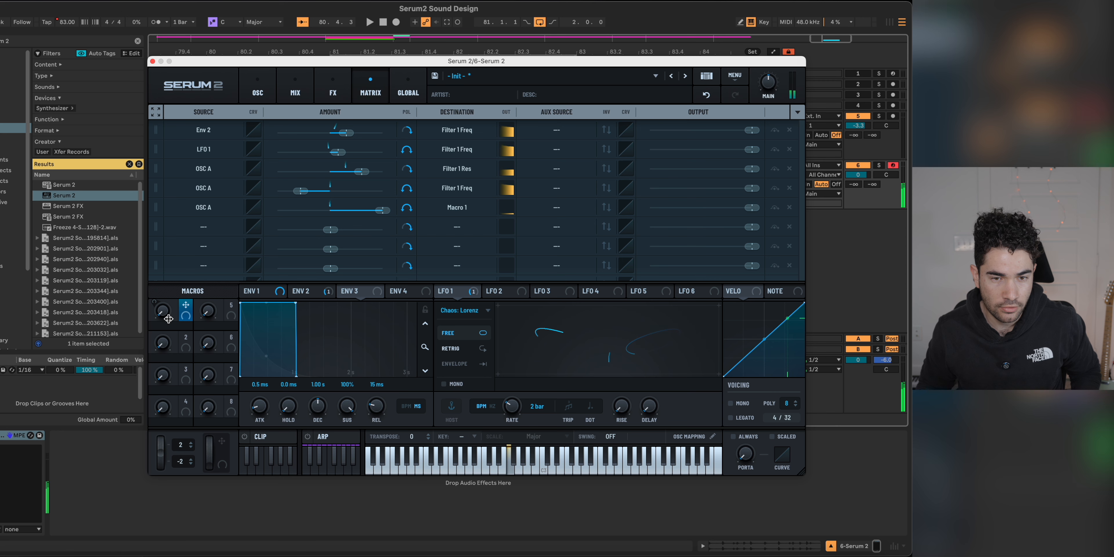
mouse_move(166, 314)
mouse_move(166, 315)
mouse_down()
mouse_move(177, 298)
mouse_move(175, 314)
mouse_up()
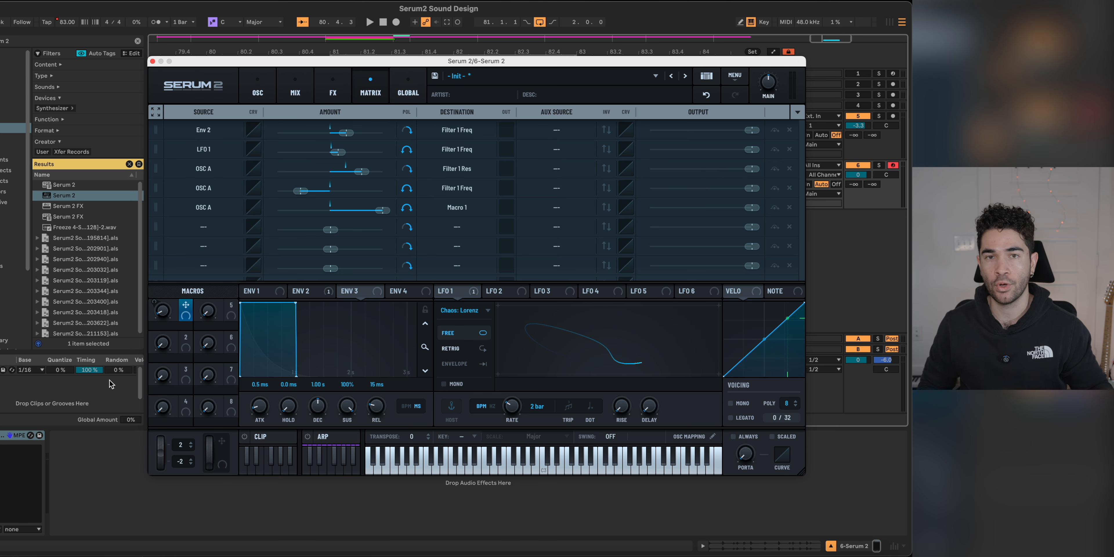
Step: Set Env 3 as the aux source of the oscillator A to Macro 1 modulation and give it a slow curved attack
click(558, 207)
mouse_move(575, 237)
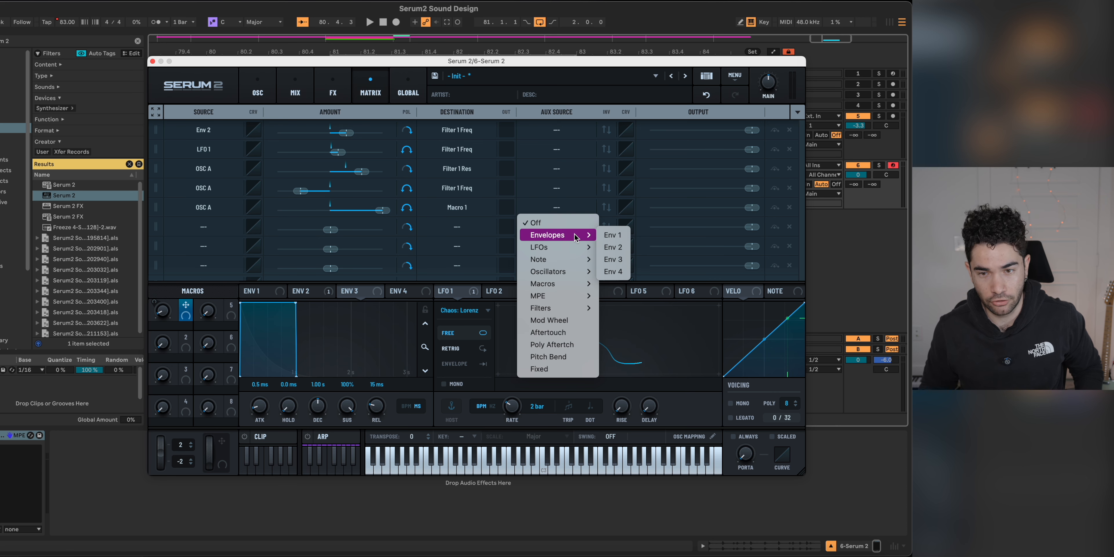
click(612, 247)
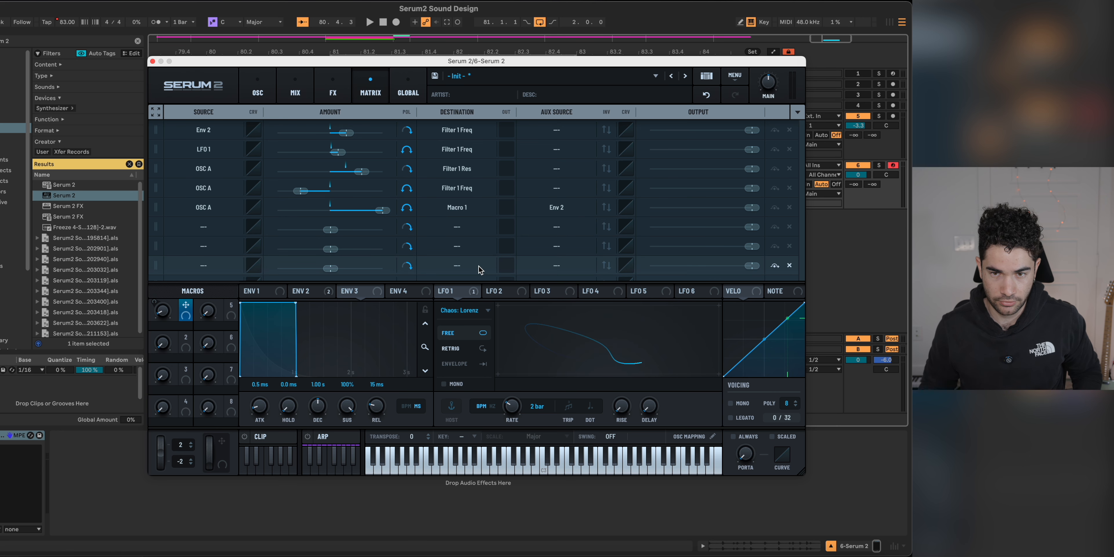
key(a)
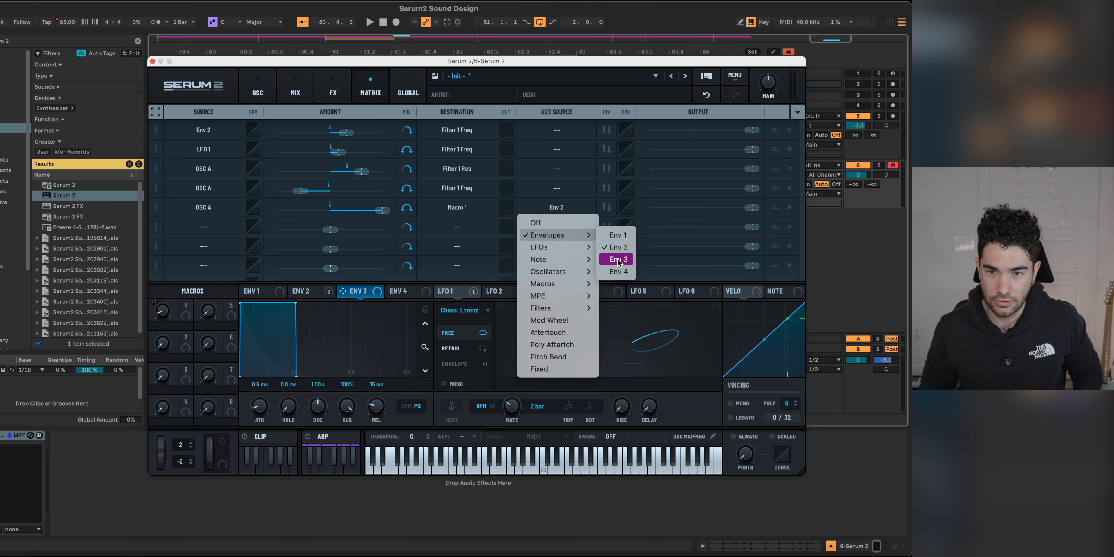
drag(240, 303, 341, 263)
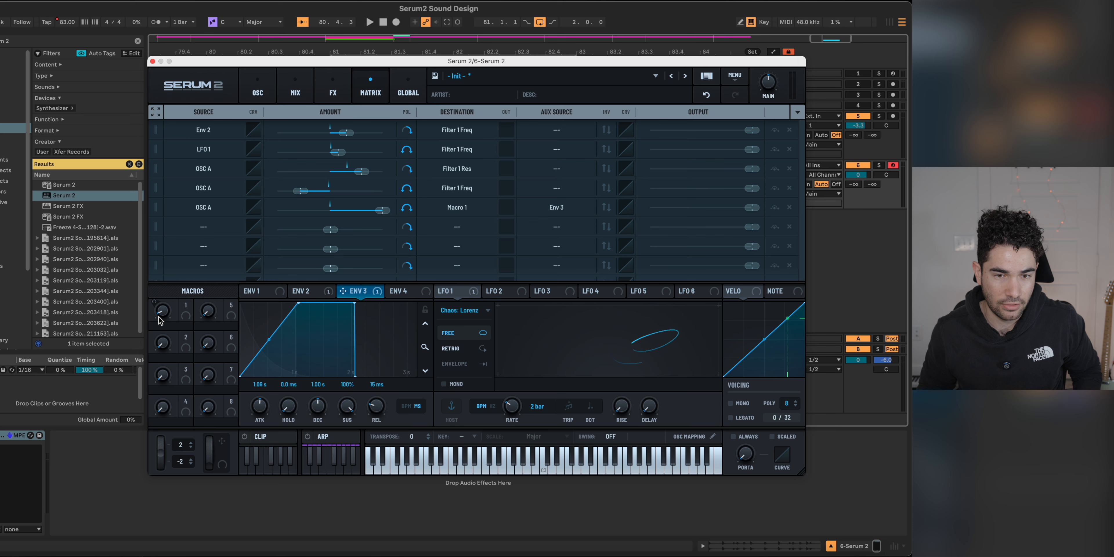
mouse_move(163, 320)
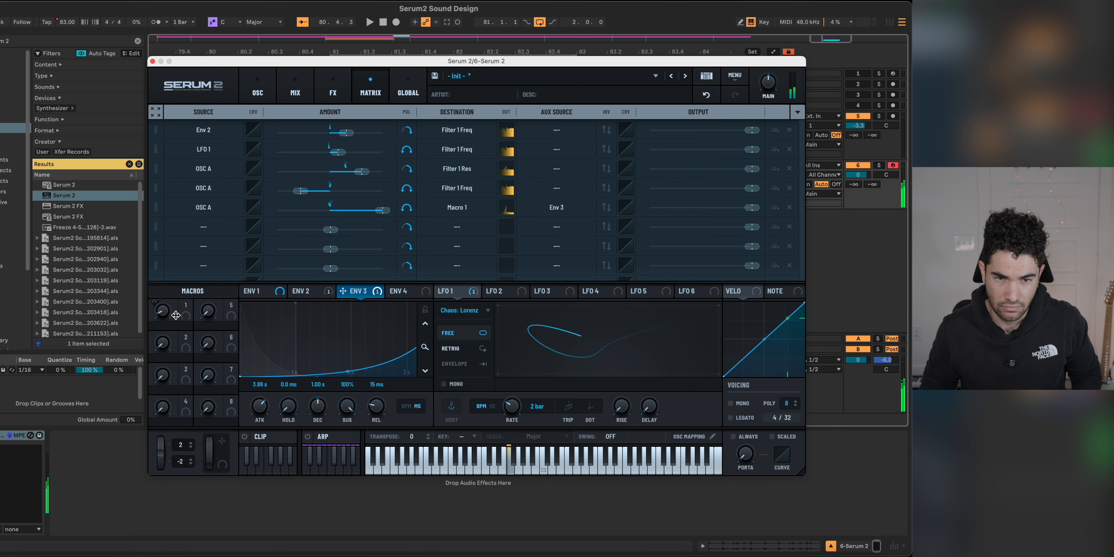
Step: Layer oscillator C and AC hum1 noise into the patch with FM (C) warp on oscillator B, and move the Serum 2 window aside
click(257, 90)
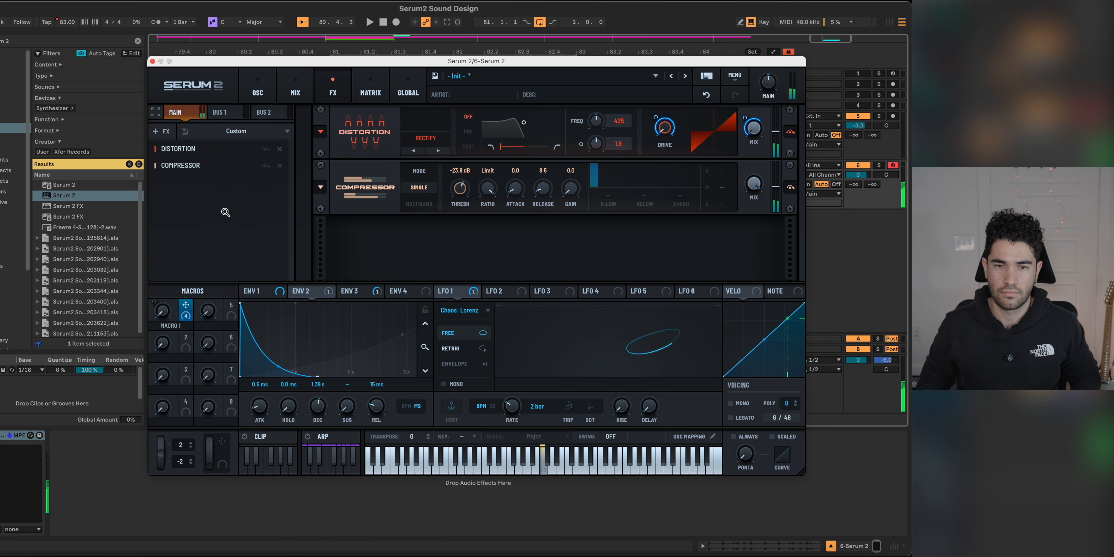
click(264, 89)
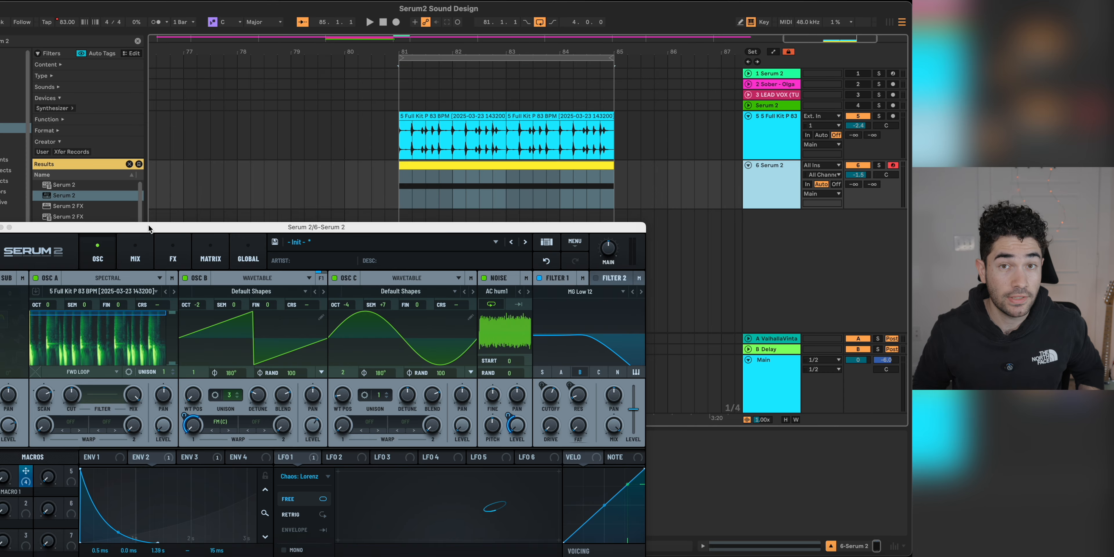
drag(149, 227, 155, 119)
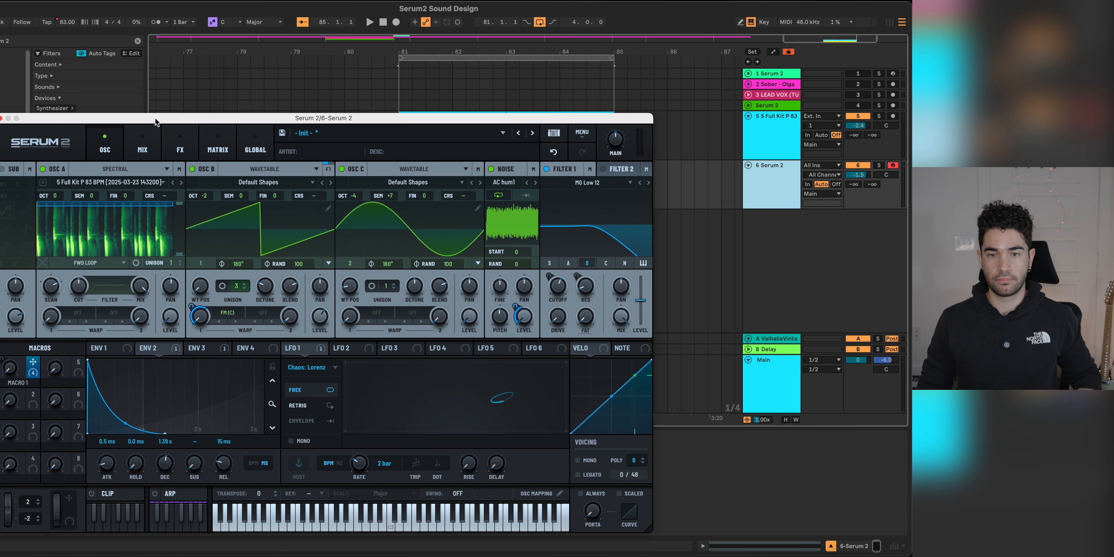
Step: Play the loop and audition the bass with the 5 Full Kit drum track briefly muted, then unmuted, and stop playback
key(space)
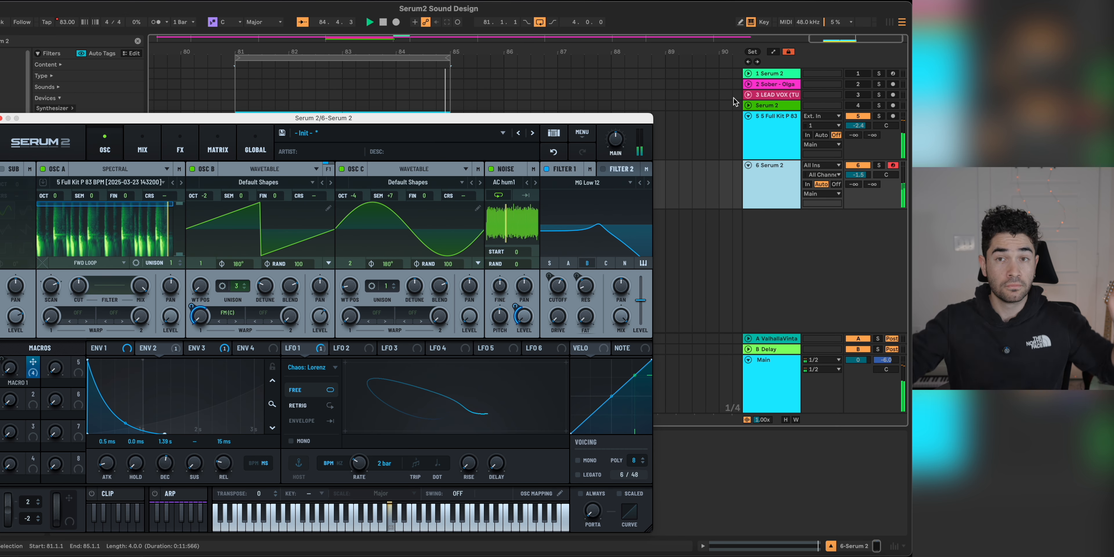
click(858, 117)
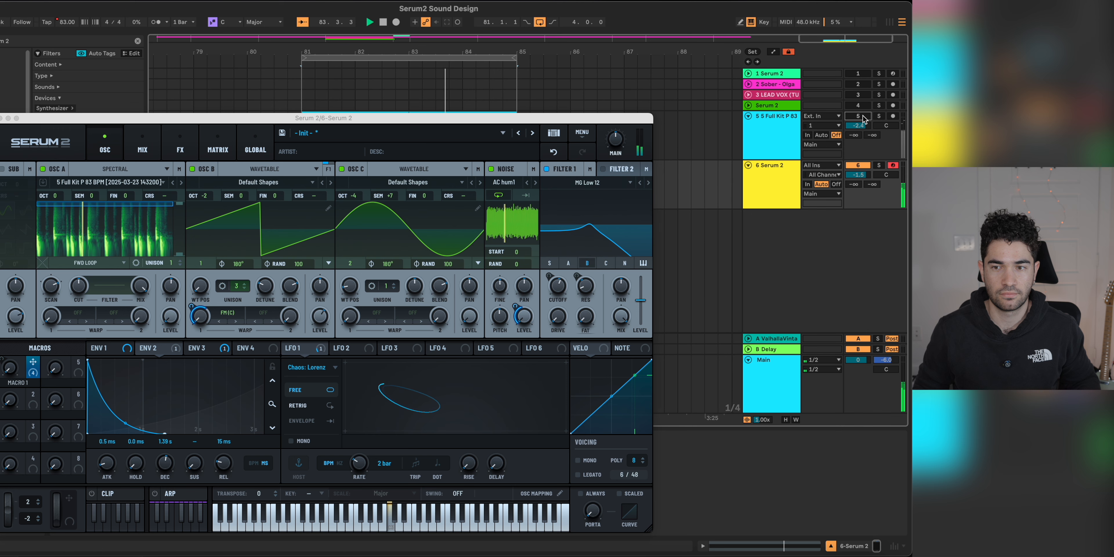
click(862, 117)
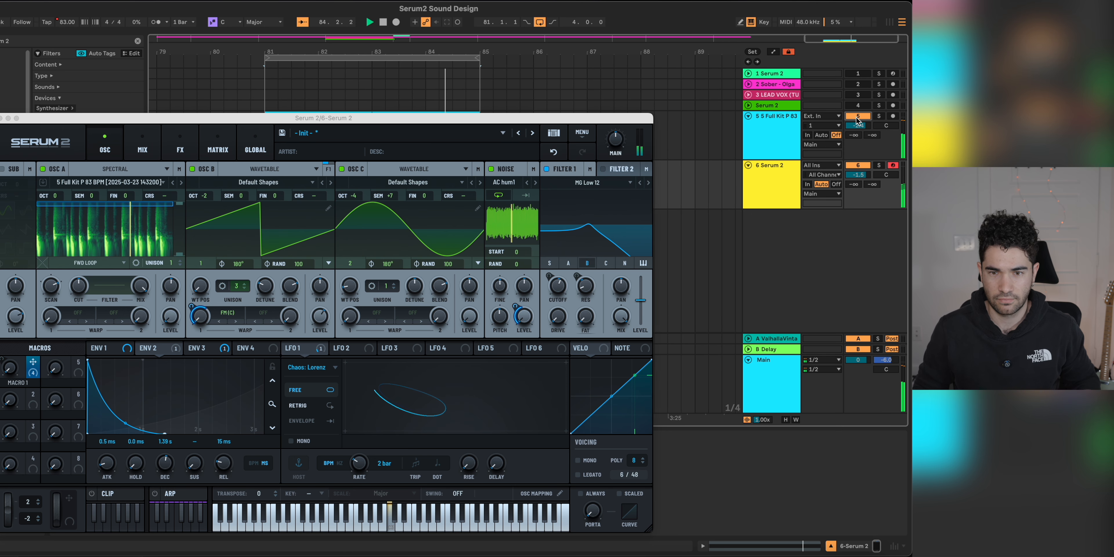
key(space)
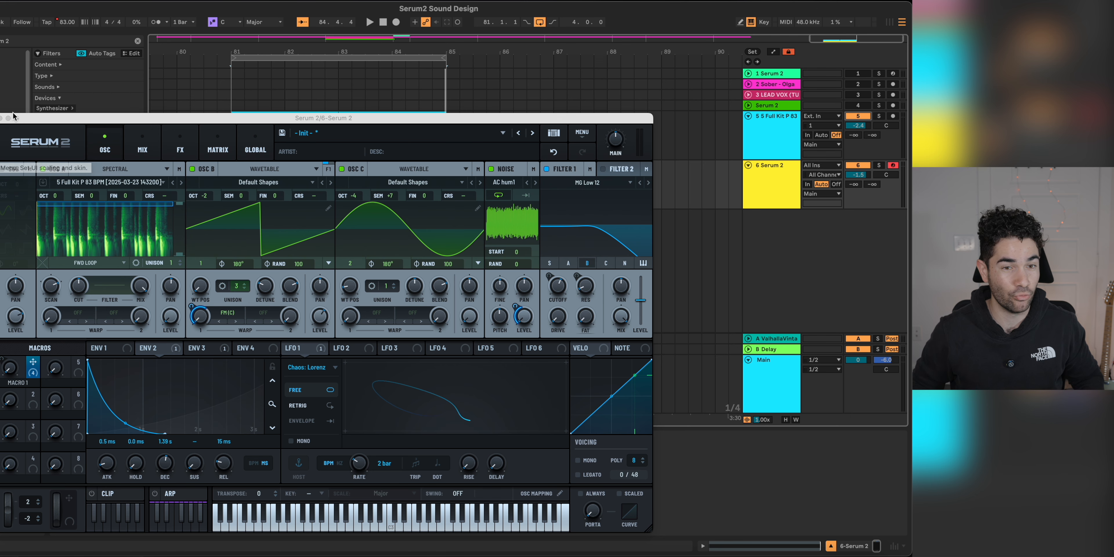
Step: Reposition the Serum 2 window clear of the track mixer controls and show the patch's modulation matrix
drag(130, 119, 212, 100)
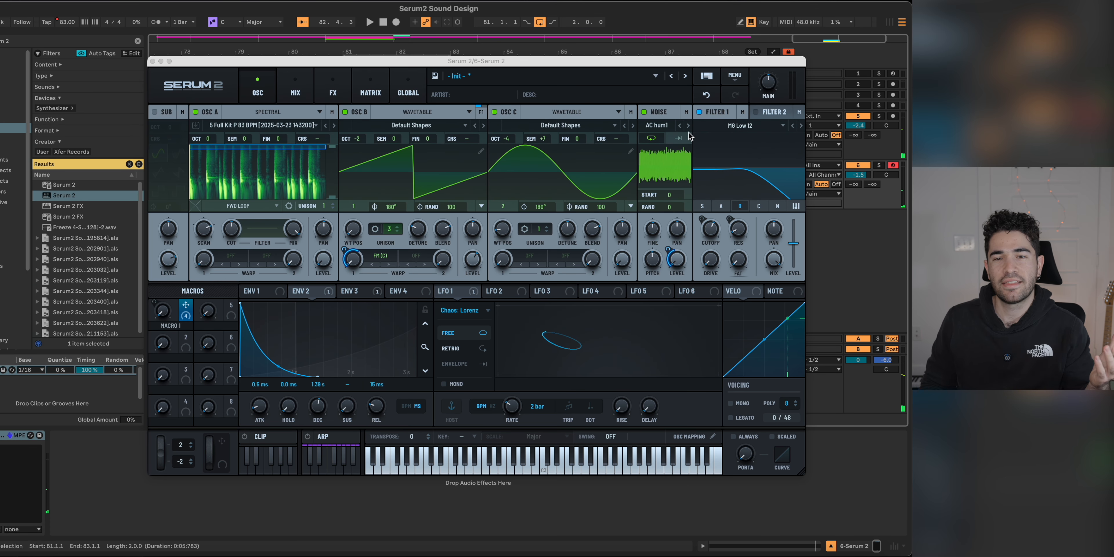
drag(690, 57, 609, 115)
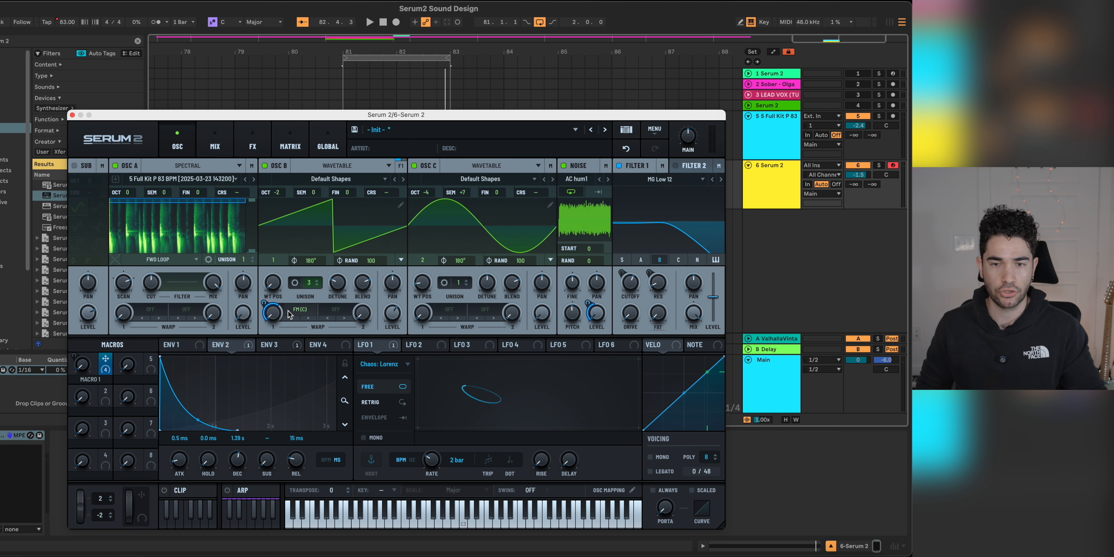
click(290, 147)
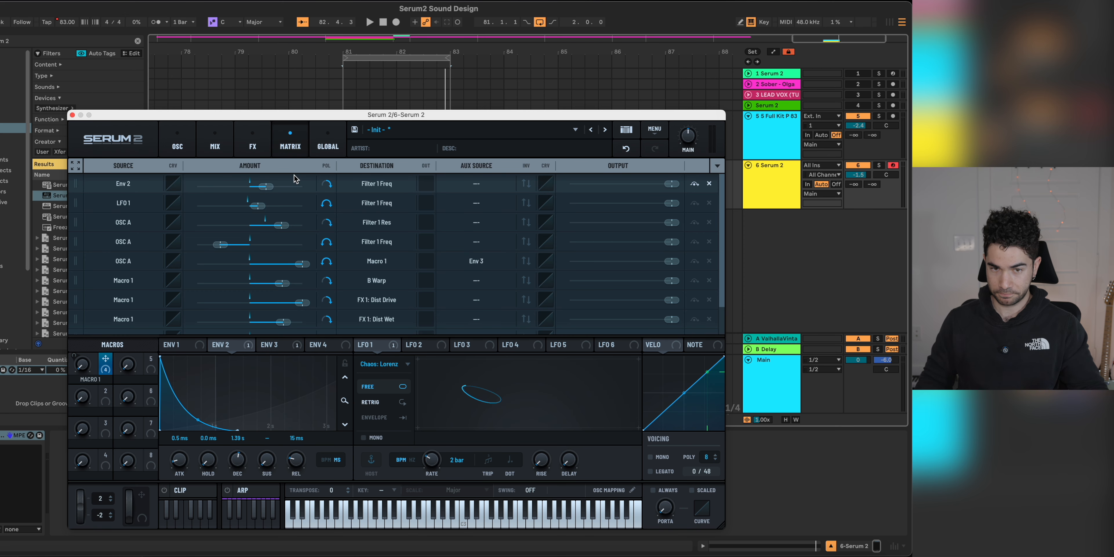